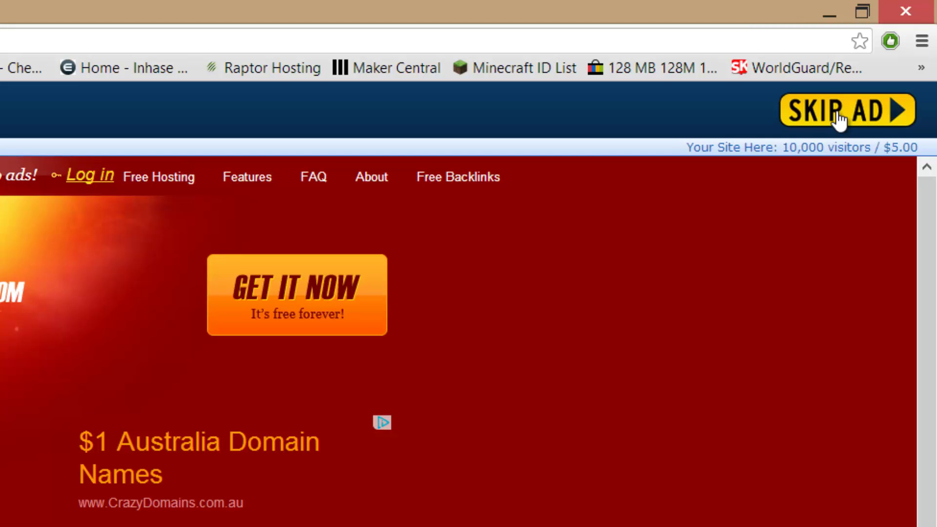
Step: Skip the ad page, keep the Minecraft Forge 1.6.4 installer download, and close the ad page
{"action": "left_click", "coordinate": [856, 119]}
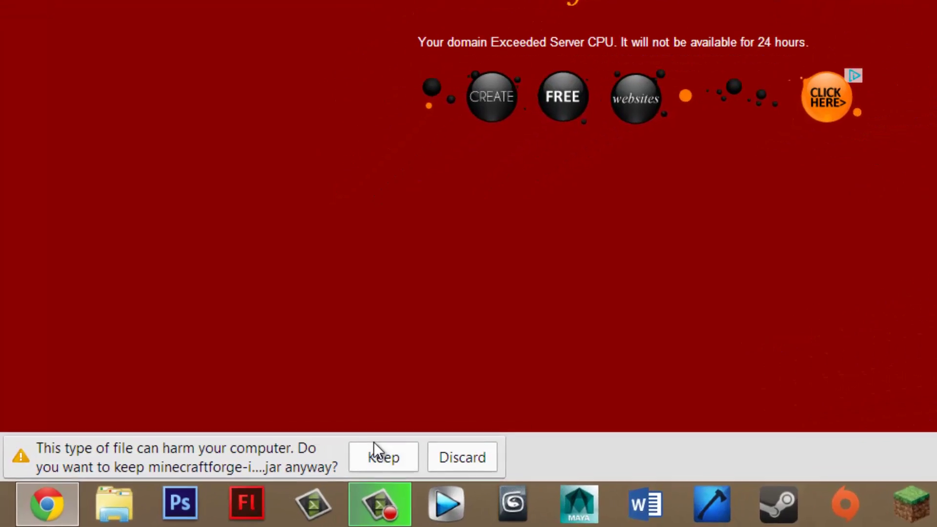
{"action": "left_click", "coordinate": [375, 444]}
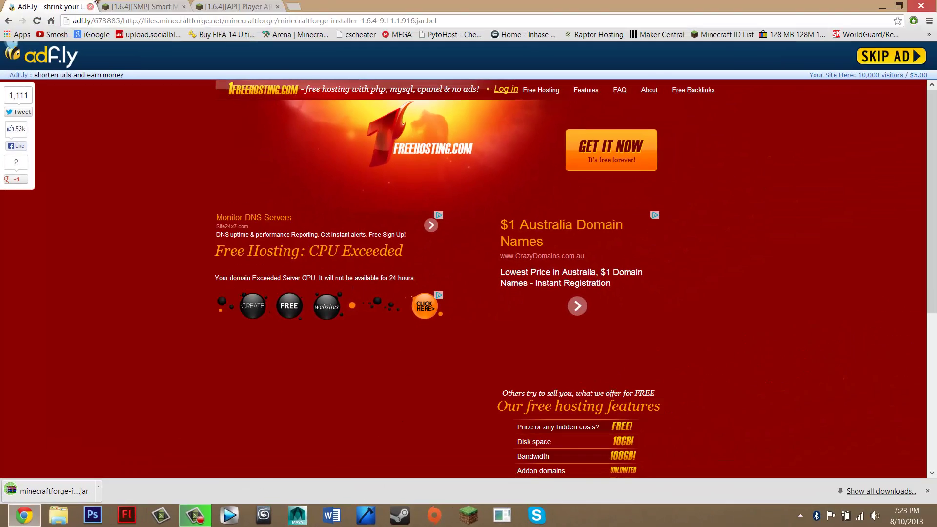
{"action": "left_click", "coordinate": [90, 7]}
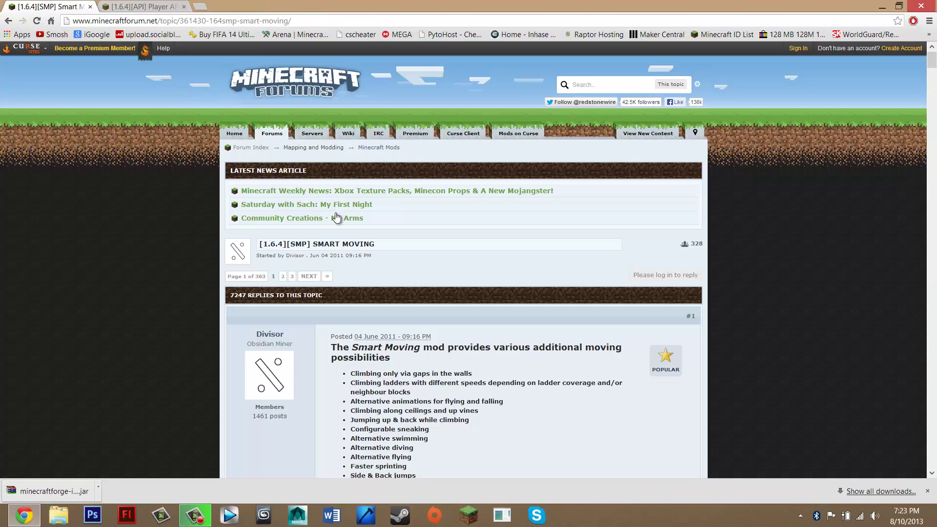
Step: Download the Smart Moving 14.5 zip for Minecraft 1.6.4 from its Mediafire link and close the download page
{"action": "scroll", "coordinate": [287, 314], "scroll_direction": "down", "scroll_amount": 7}
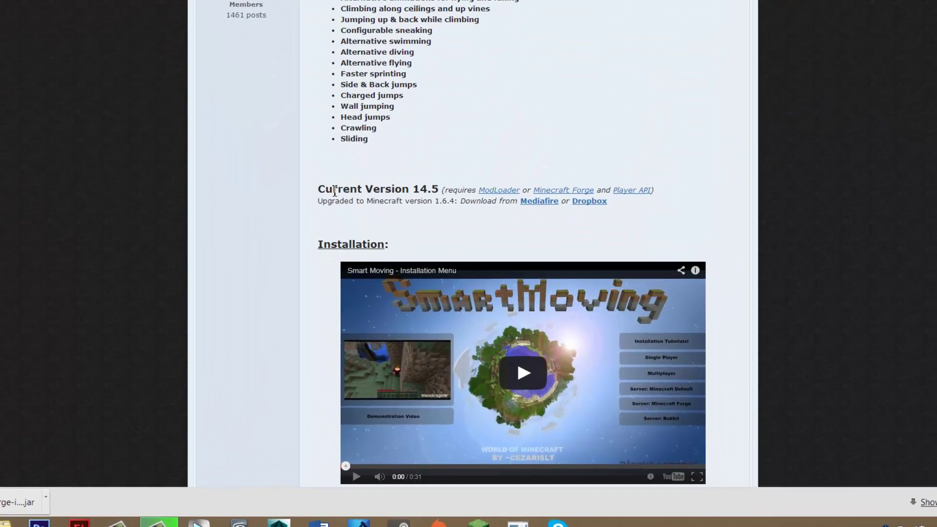
{"action": "left_click_drag", "start_coordinate": [335, 192], "coordinate": [422, 190]}
{"action": "left_click", "coordinate": [423, 187]}
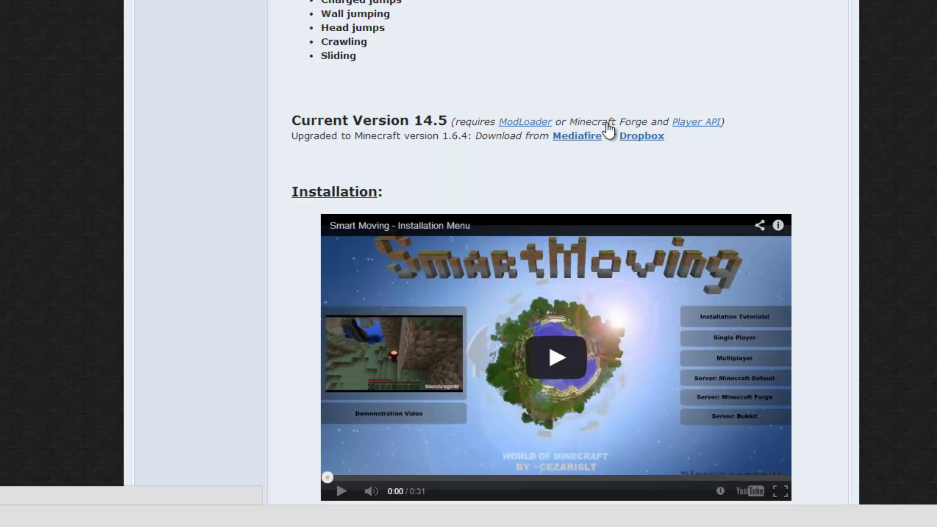
{"action": "left_click_drag", "start_coordinate": [656, 122], "coordinate": [585, 121]}
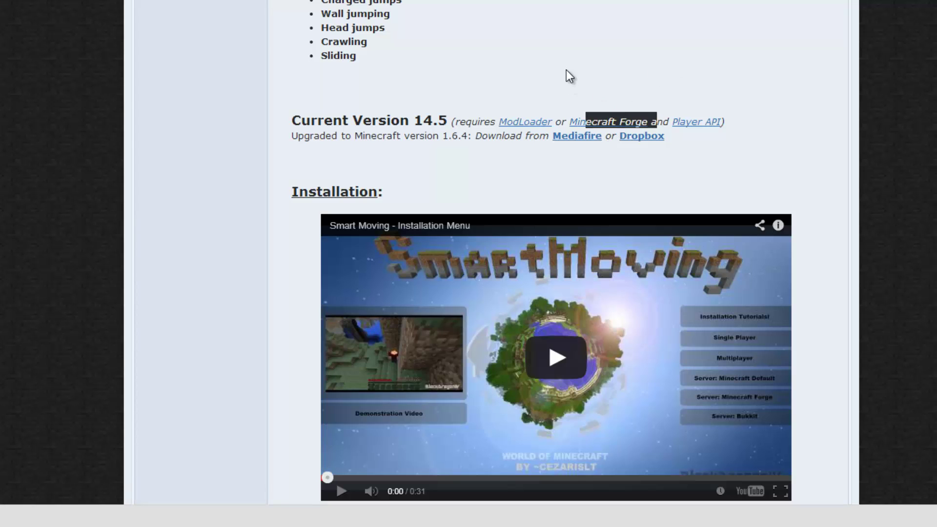
{"action": "left_click", "coordinate": [566, 69]}
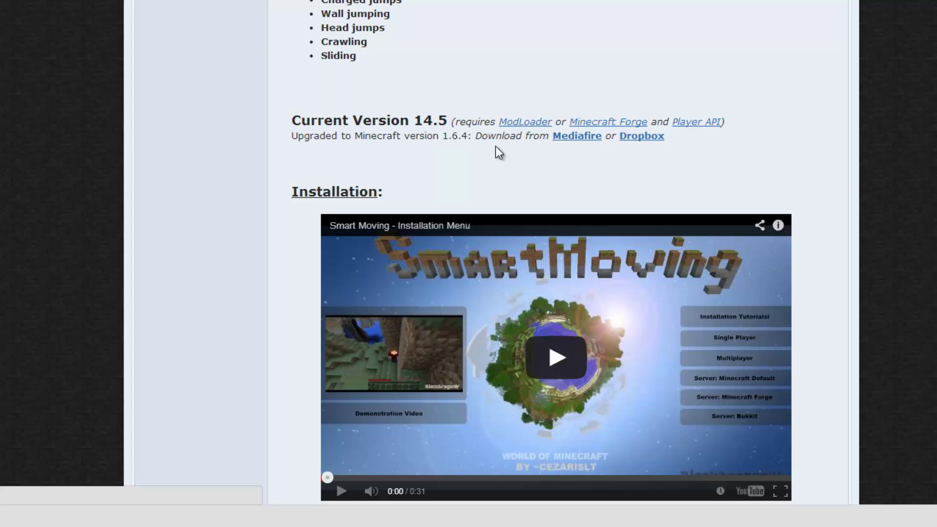
{"action": "left_click", "coordinate": [578, 138]}
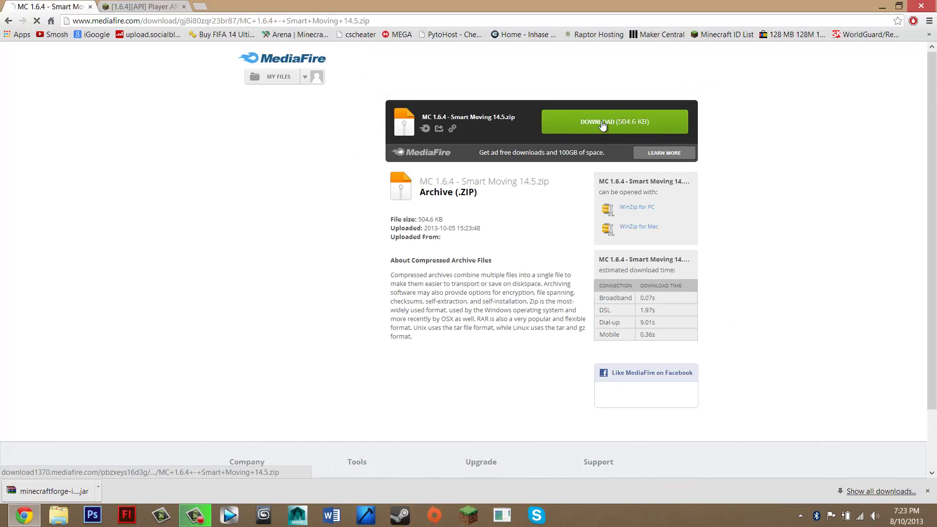
{"action": "left_click", "coordinate": [602, 125]}
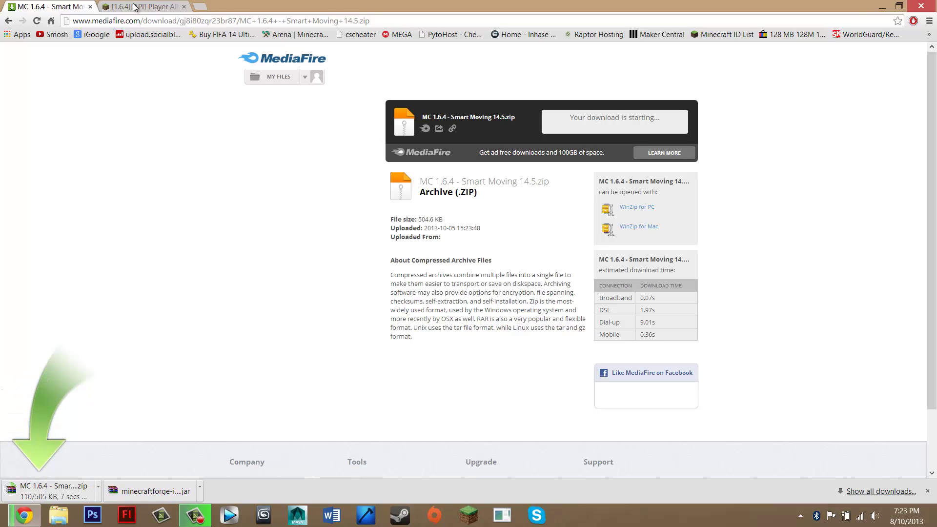
{"action": "left_click", "coordinate": [90, 7]}
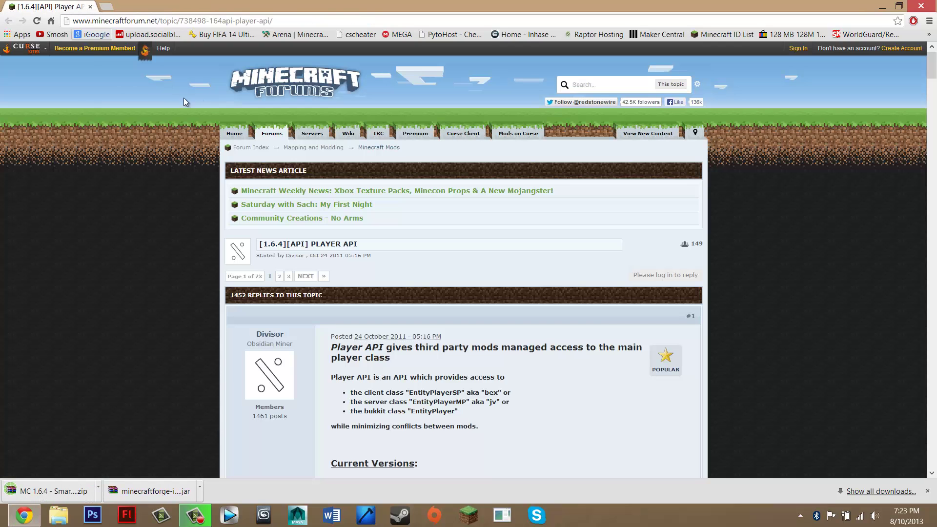
Step: Download the Player API Forge 1.1 zip for Minecraft 1.6.4 from its Mediafire link on the forum page
{"action": "left_click_drag", "start_coordinate": [295, 245], "coordinate": [367, 249]}
{"action": "scroll", "coordinate": [399, 392], "scroll_direction": "down", "scroll_amount": 5}
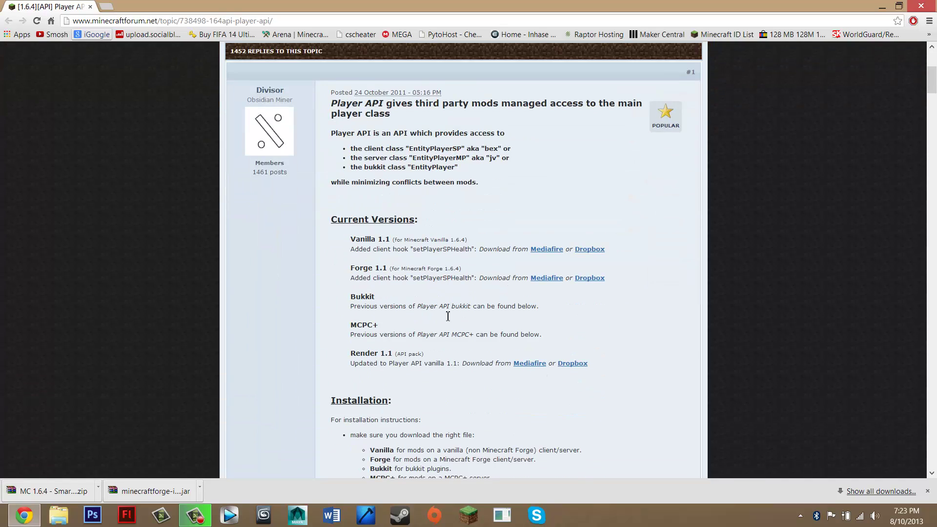
{"action": "left_click_drag", "start_coordinate": [301, 201], "coordinate": [372, 198]}
{"action": "left_click", "coordinate": [439, 207]}
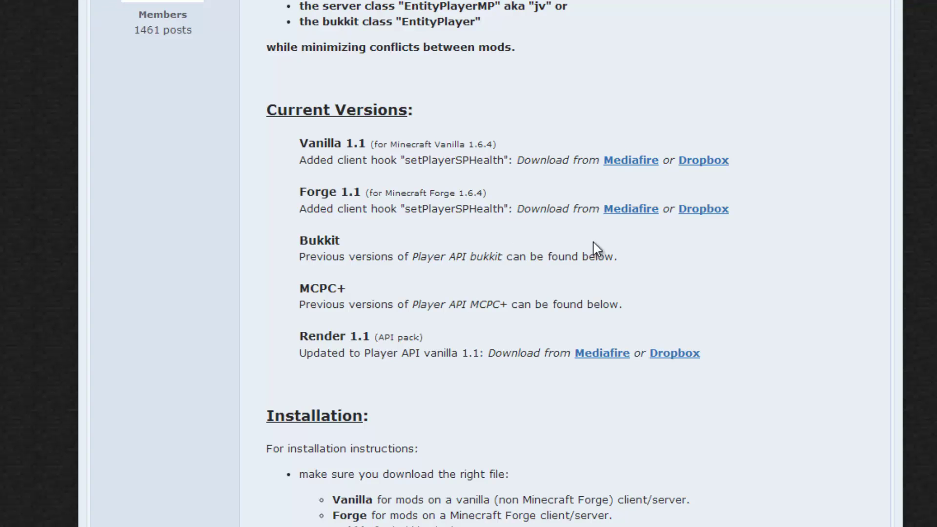
{"action": "left_click", "coordinate": [628, 212]}
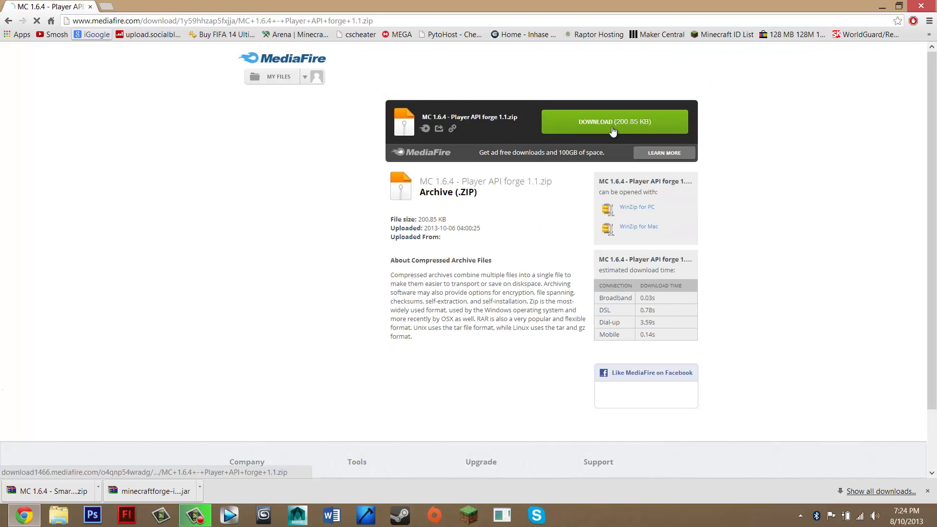
{"action": "left_click", "coordinate": [597, 124]}
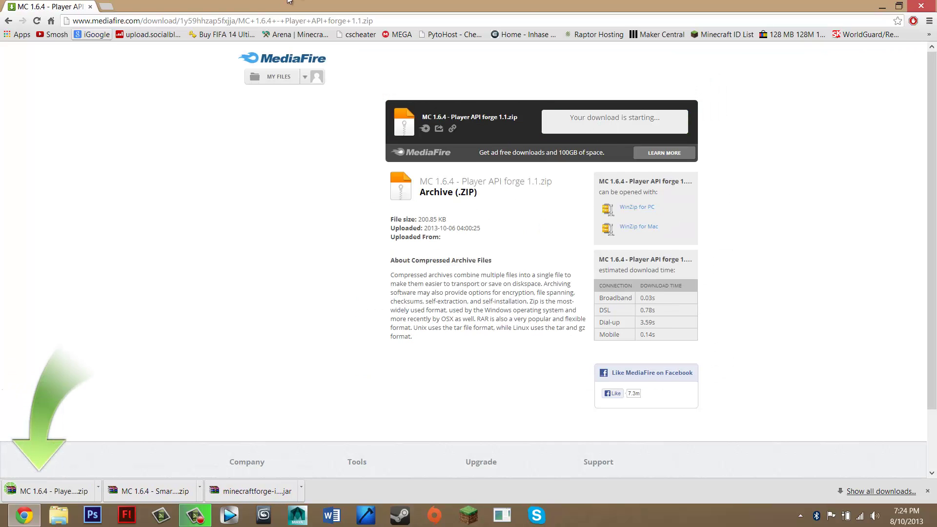
Step: Place the downloaded Forge installer, Player API zip and Smart Moving zip on the desktop, and close the browser
{"action": "left_click_drag", "start_coordinate": [524, 2], "coordinate": [1, 73]}
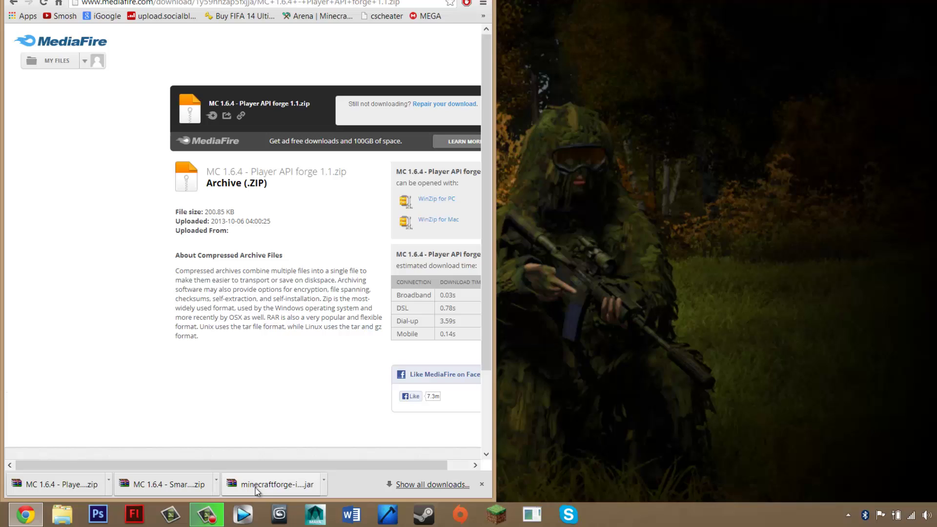
{"action": "left_click_drag", "start_coordinate": [360, 470], "coordinate": [645, 166]}
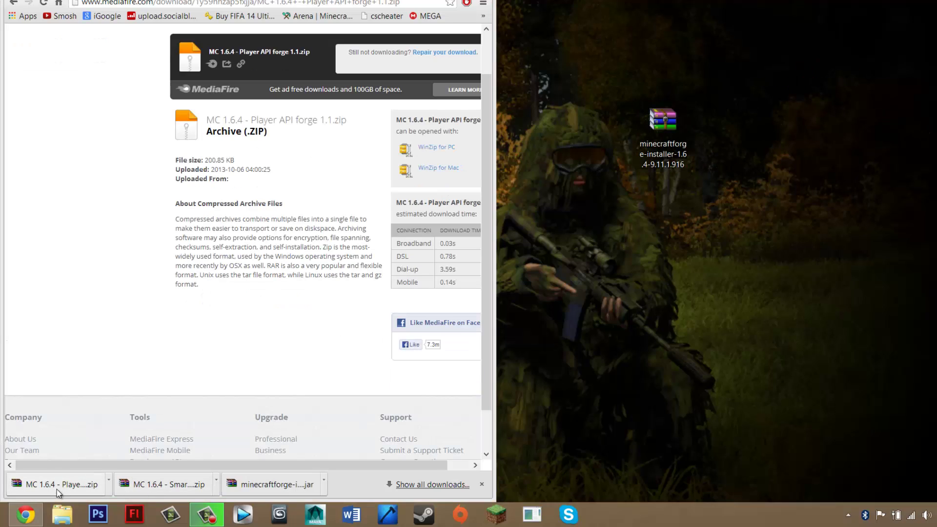
{"action": "left_click_drag", "start_coordinate": [47, 493], "coordinate": [635, 200]}
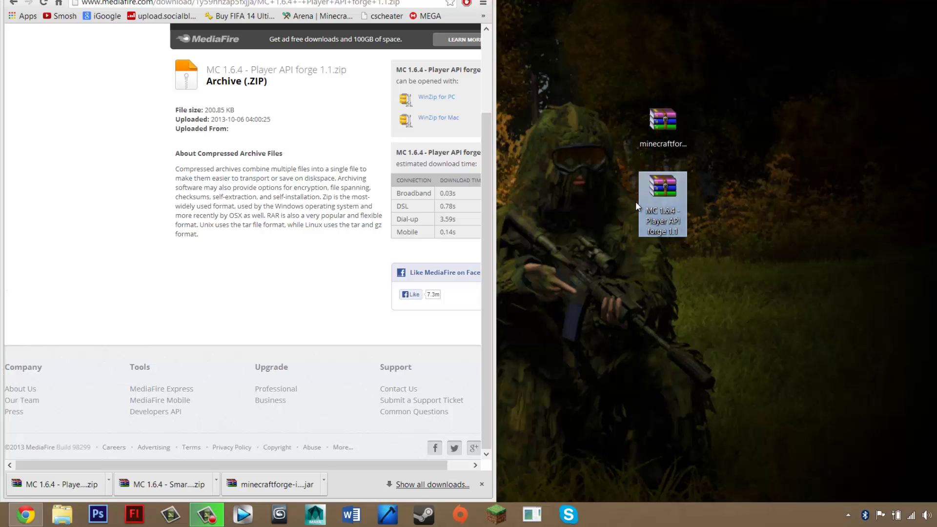
{"action": "left_click_drag", "start_coordinate": [137, 488], "coordinate": [663, 239]}
{"action": "left_click_drag", "start_coordinate": [451, 57], "coordinate": [510, 44]}
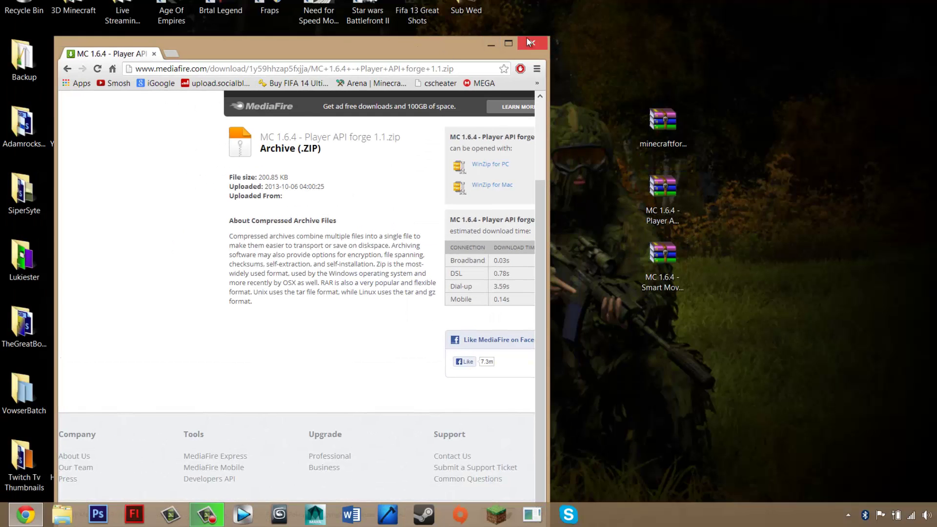
{"action": "left_click", "coordinate": [530, 43]}
{"action": "left_click_drag", "start_coordinate": [592, 86], "coordinate": [753, 334]}
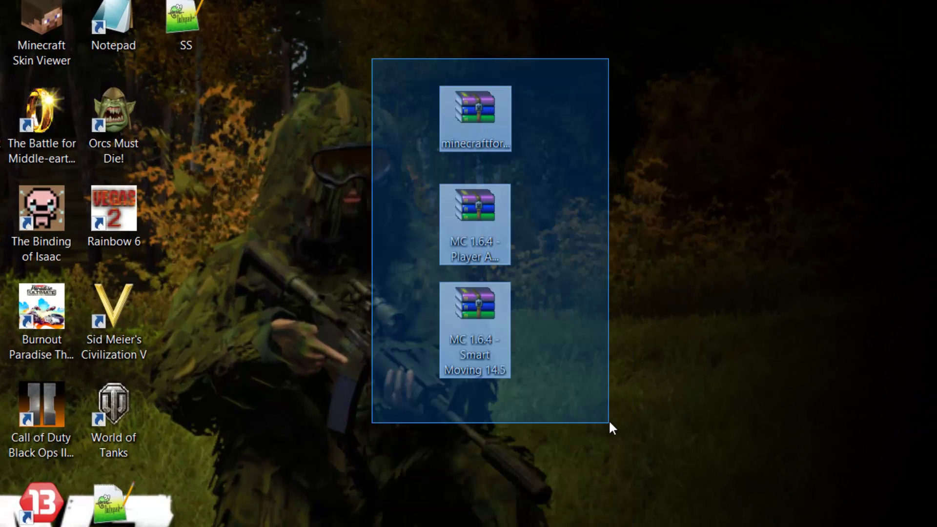
{"action": "left_click_drag", "start_coordinate": [609, 426], "coordinate": [399, 332]}
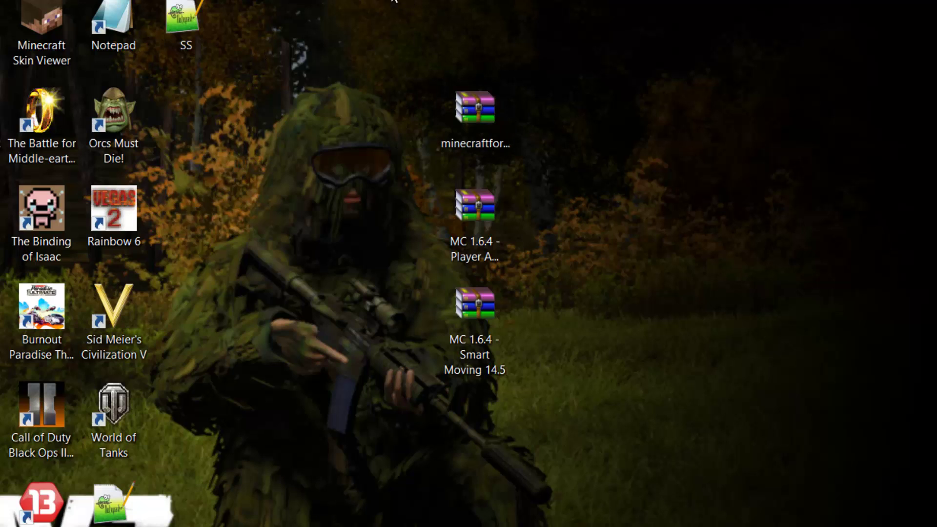
Step: Open the Minecraft Launcher and choose the existing player profile
{"action": "left_click_drag", "start_coordinate": [670, 1], "coordinate": [309, 518]}
{"action": "left_click", "coordinate": [410, 215]}
{"action": "left_click_drag", "start_coordinate": [756, 58], "coordinate": [386, 488]}
{"action": "left_click", "coordinate": [386, 489]}
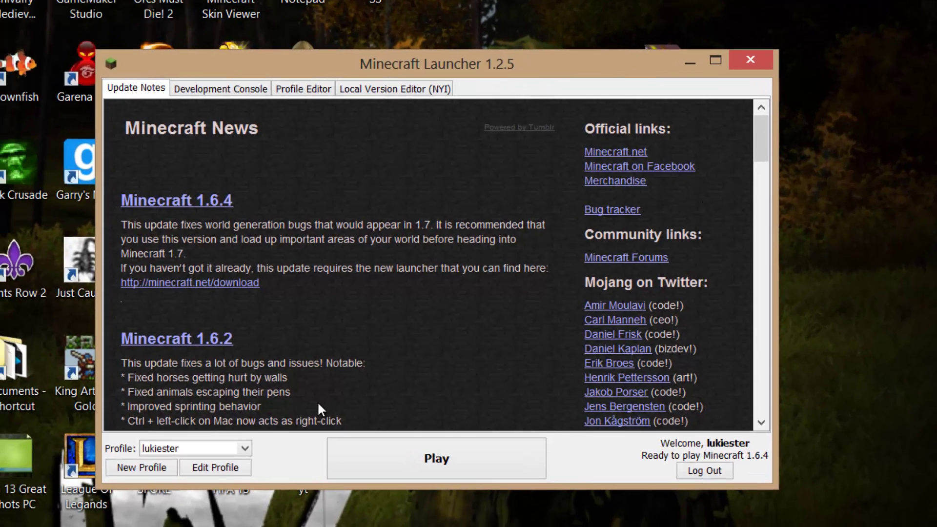
{"action": "left_click", "coordinate": [243, 449]}
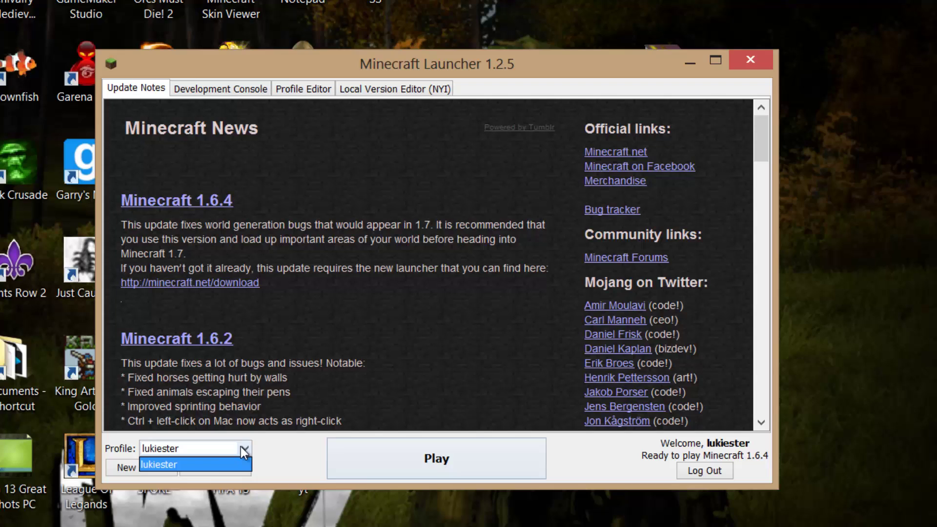
{"action": "left_click", "coordinate": [198, 467]}
{"action": "left_click", "coordinate": [179, 446]}
{"action": "left_click", "coordinate": [190, 465]}
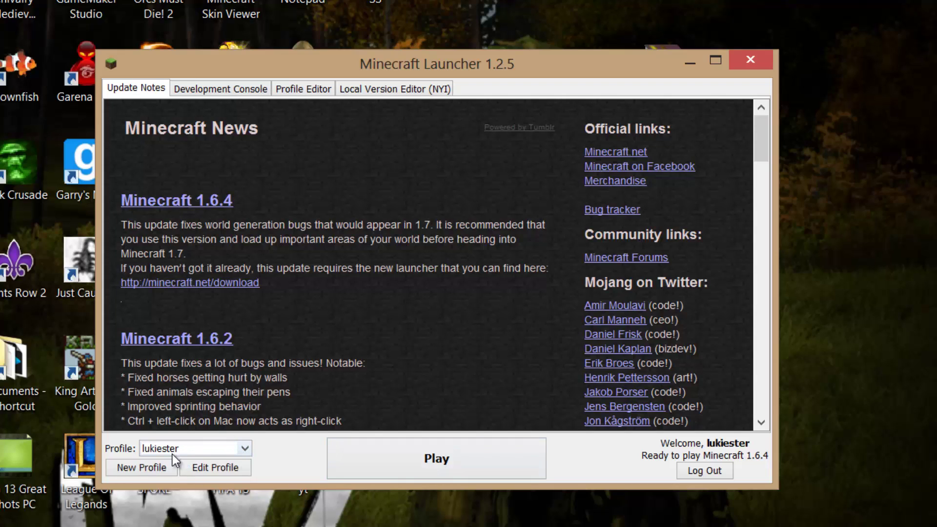
Step: Run Minecraft 1.6.4 once from the launcher and quit from the game's main menu
{"action": "left_click_drag", "start_coordinate": [234, 200], "coordinate": [112, 200]}
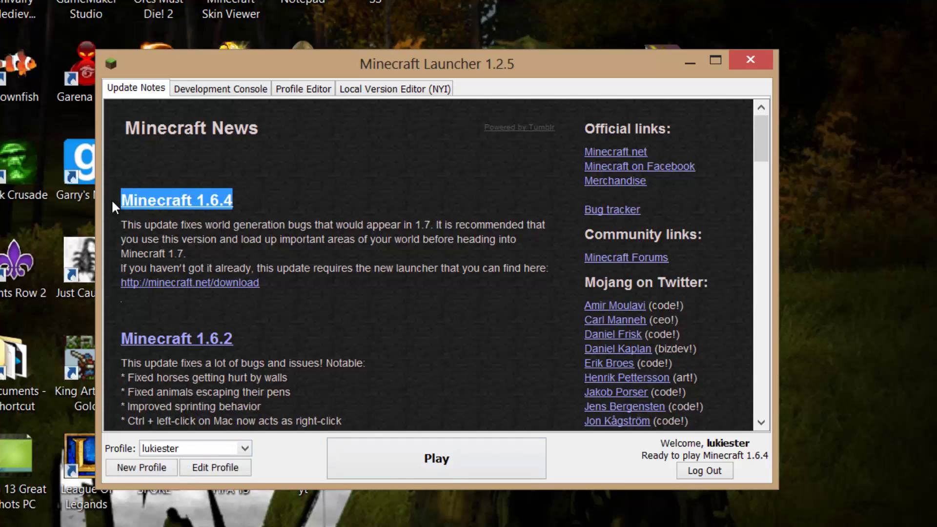
{"action": "left_click", "coordinate": [350, 243]}
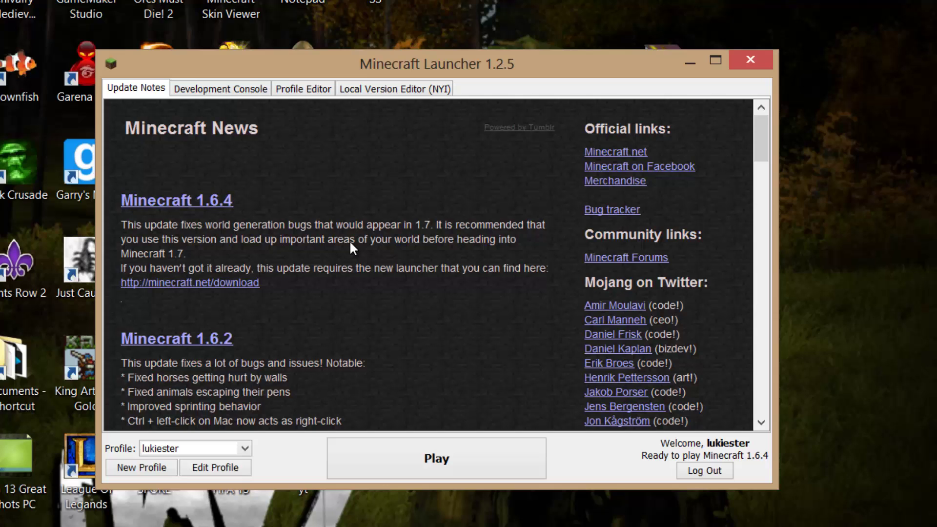
{"action": "left_click", "coordinate": [427, 452]}
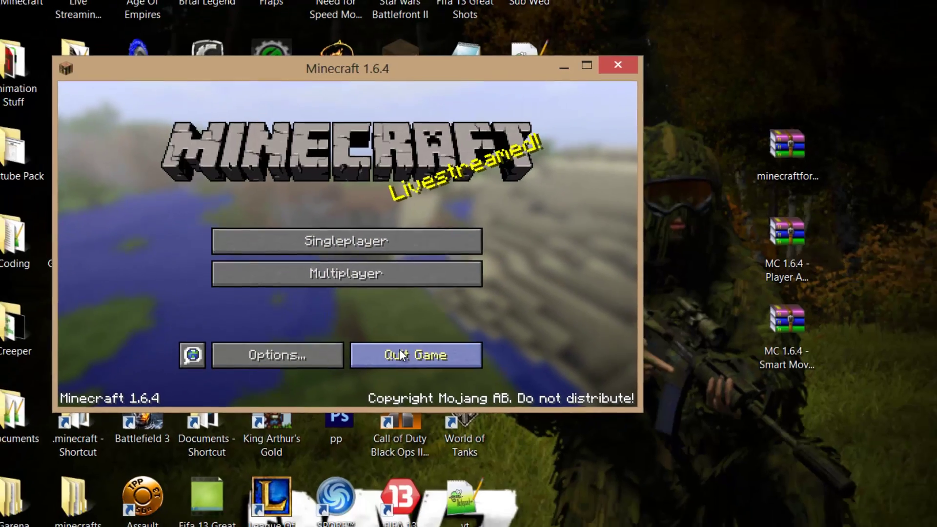
{"action": "left_click", "coordinate": [449, 380]}
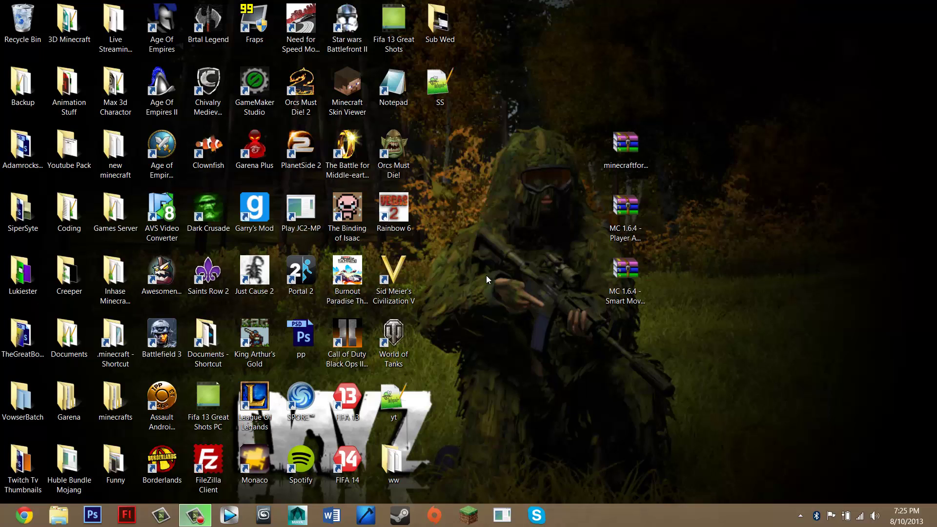
Step: Open the application data folder by running %appdata% from the Windows Run dialog
{"action": "key", "text": "super+r"}
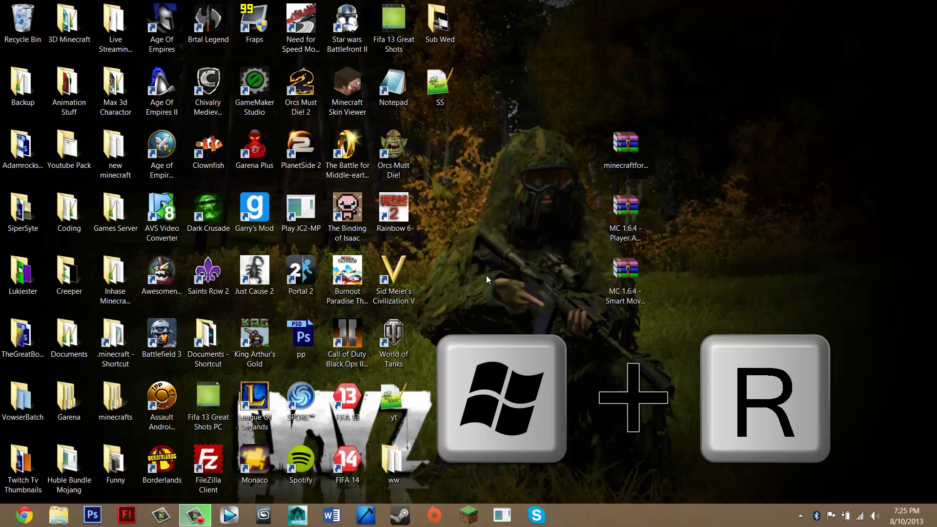
{"action": "left_click_drag", "start_coordinate": [145, 376], "coordinate": [494, 141]}
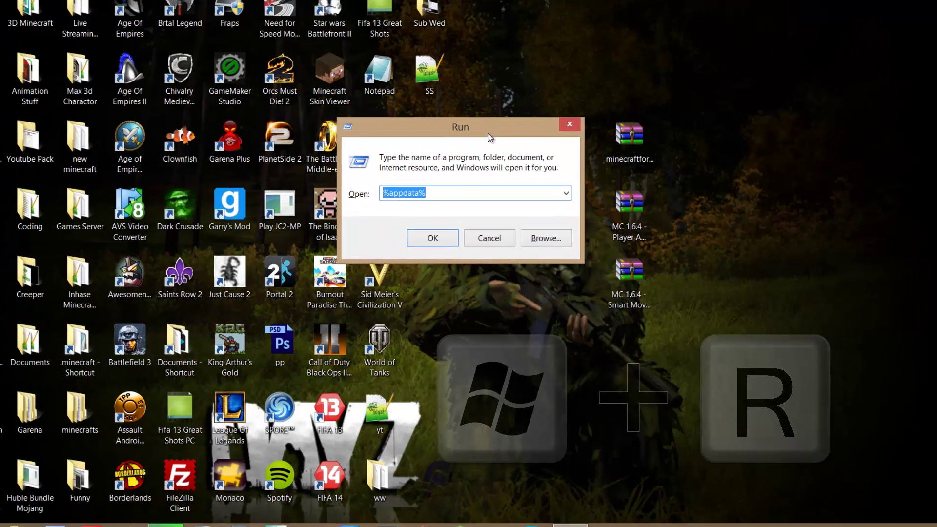
{"action": "left_click", "coordinate": [458, 193]}
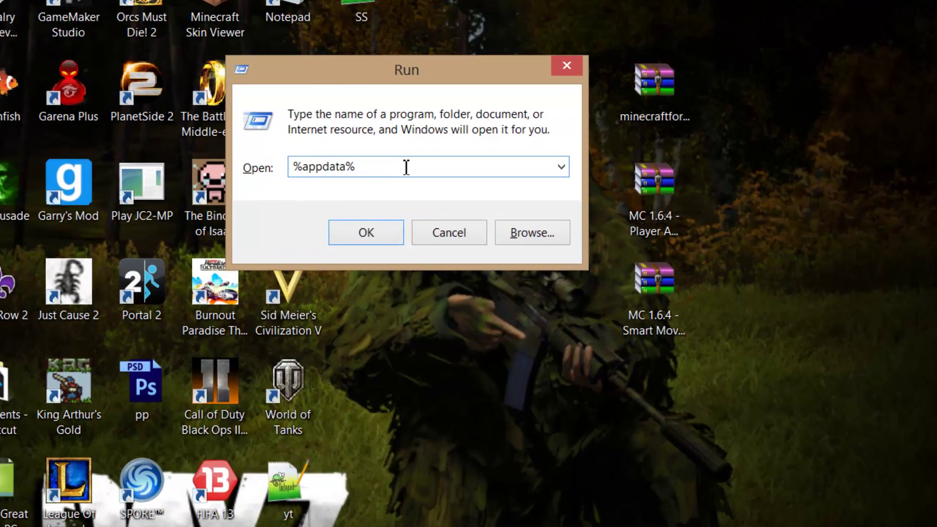
{"action": "key", "text": "ctrl+a"}
{"action": "key", "text": "BackSpace"}
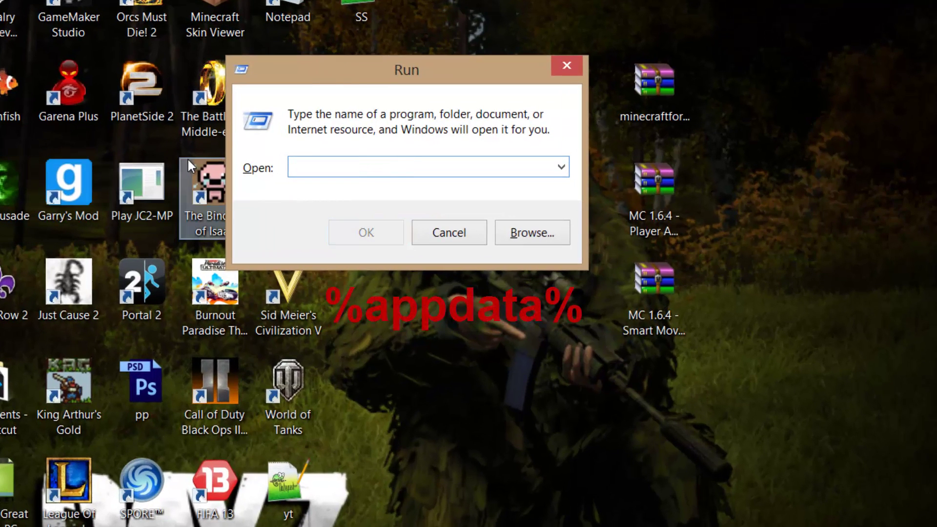
{"action": "type", "text": "%appdata"}
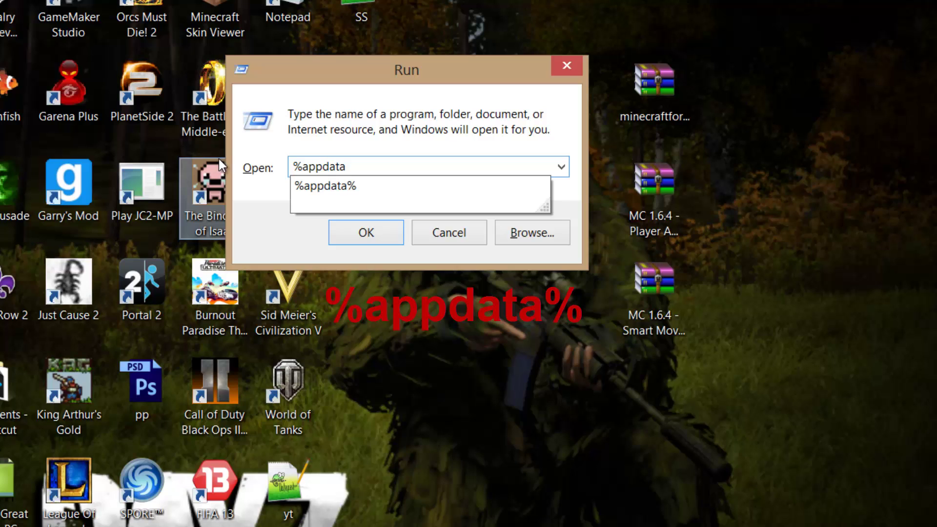
{"action": "type", "text": "%"}
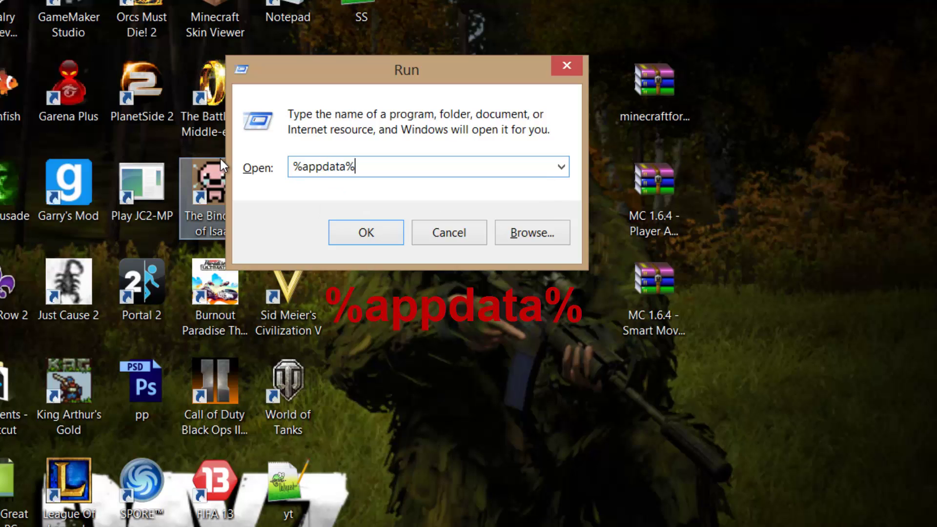
{"action": "left_click", "coordinate": [358, 238]}
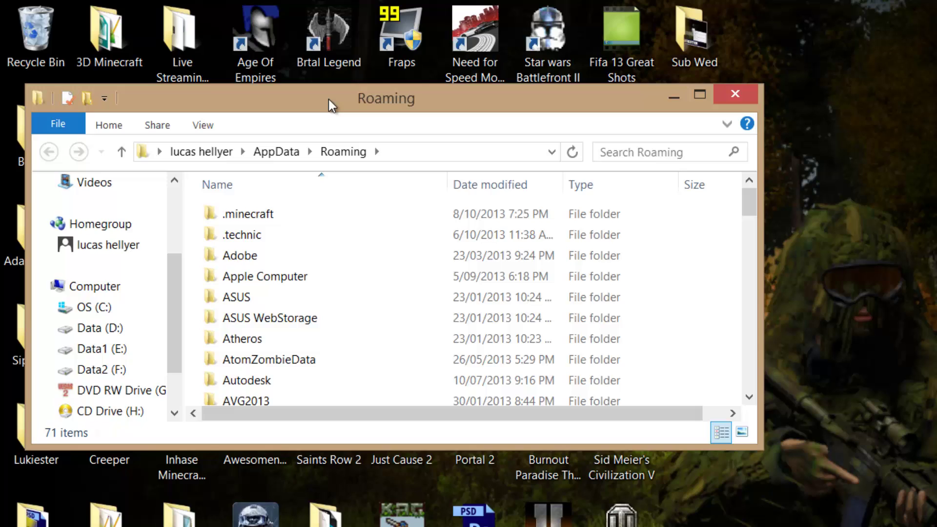
Step: Move the Roaming folder window clear of the downloaded files and open the .minecraft folder
{"action": "left_click_drag", "start_coordinate": [329, 100], "coordinate": [0, 168]}
{"action": "left_click", "coordinate": [227, 135]}
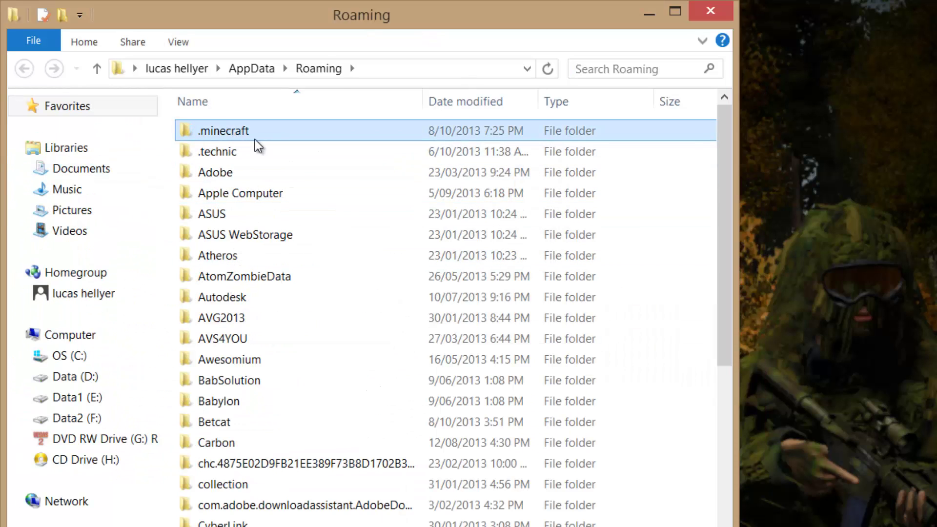
{"action": "scroll", "coordinate": [292, 464], "scroll_direction": "down", "scroll_amount": 4}
{"action": "scroll", "coordinate": [328, 493], "scroll_direction": "up", "scroll_amount": 4}
{"action": "scroll", "coordinate": [341, 460], "scroll_direction": "down", "scroll_amount": 2}
{"action": "scroll", "coordinate": [361, 350], "scroll_direction": "up", "scroll_amount": 2}
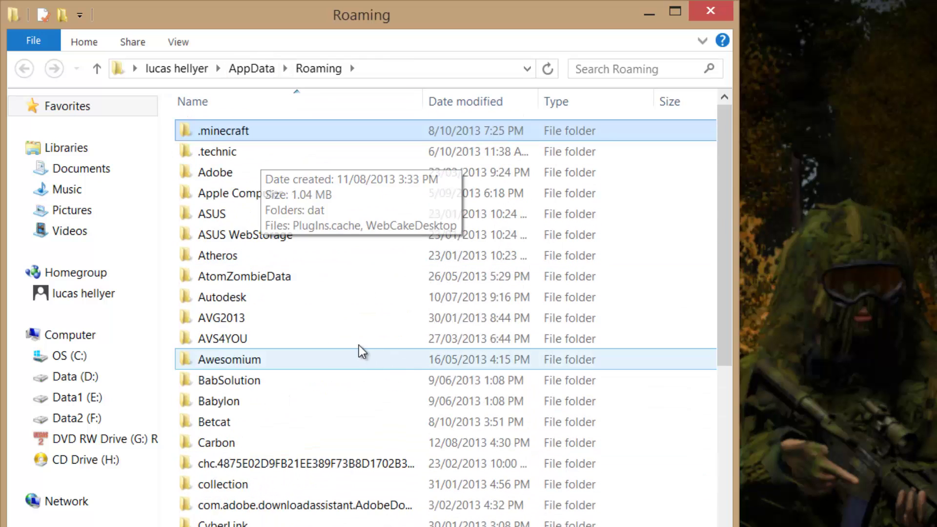
{"action": "double_click", "coordinate": [227, 133]}
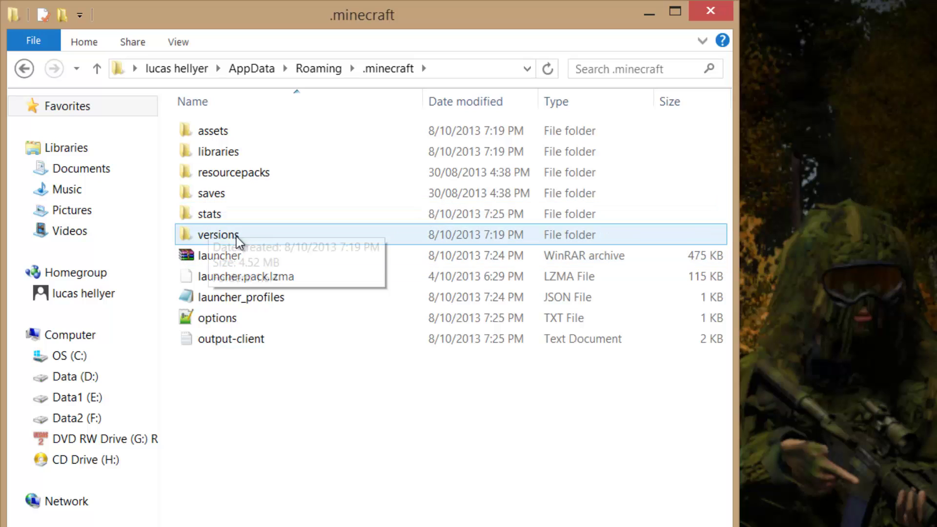
Step: Check the versions folder inside .minecraft for the 1.6.4 folder and return to .minecraft
{"action": "double_click", "coordinate": [221, 235]}
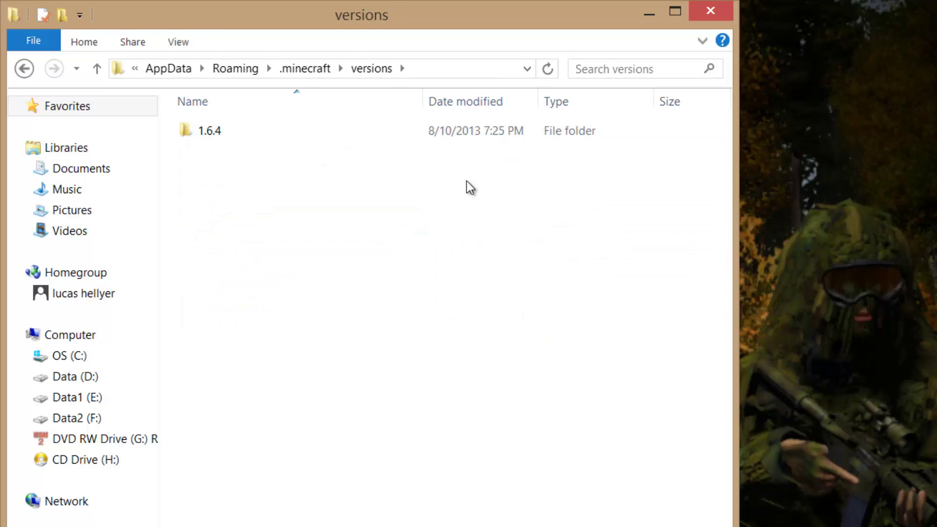
{"action": "left_click_drag", "start_coordinate": [586, 212], "coordinate": [160, 113]}
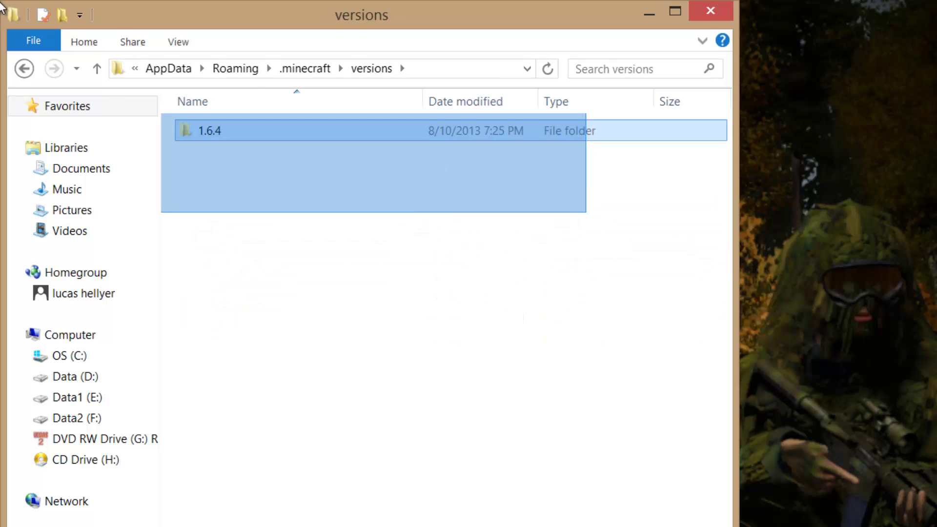
{"action": "left_click_drag", "start_coordinate": [27, 54], "coordinate": [380, 226]}
{"action": "left_click", "coordinate": [24, 69]}
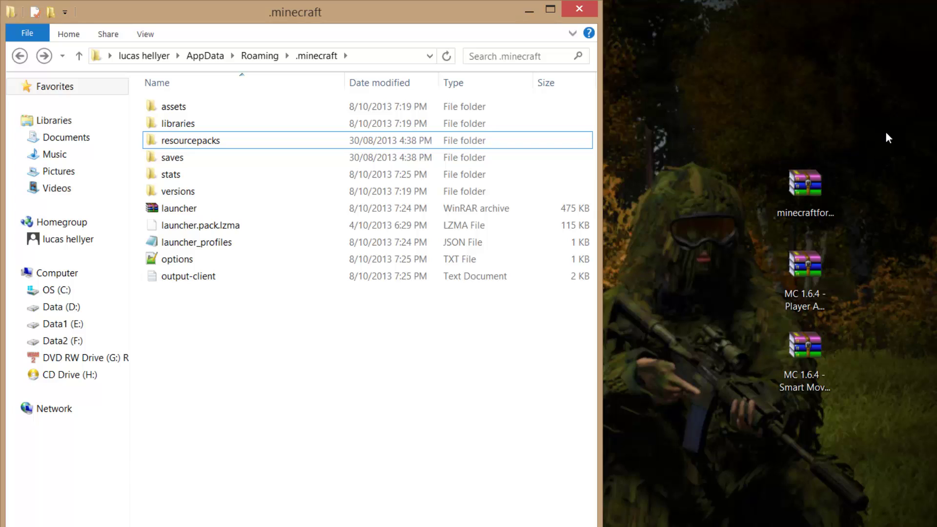
{"action": "left_click_drag", "start_coordinate": [885, 132], "coordinate": [717, 211]}
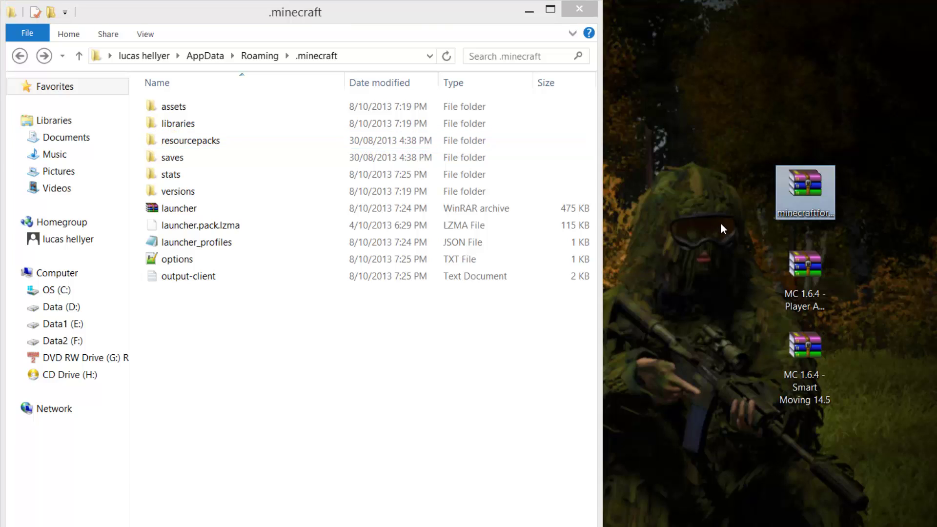
{"action": "left_click", "coordinate": [792, 179]}
{"action": "mouse_move", "coordinate": [771, 152]}
{"action": "left_mouse_down"}
{"action": "mouse_move", "coordinate": [829, 221]}
{"action": "mouse_move", "coordinate": [887, 245]}
{"action": "left_mouse_up"}
{"action": "left_click", "coordinate": [866, 231]}
Step: Set .jar files to open with Java(TM) Platform SE binary through the Forge installer's file properties
{"action": "right_click", "coordinate": [803, 193]}
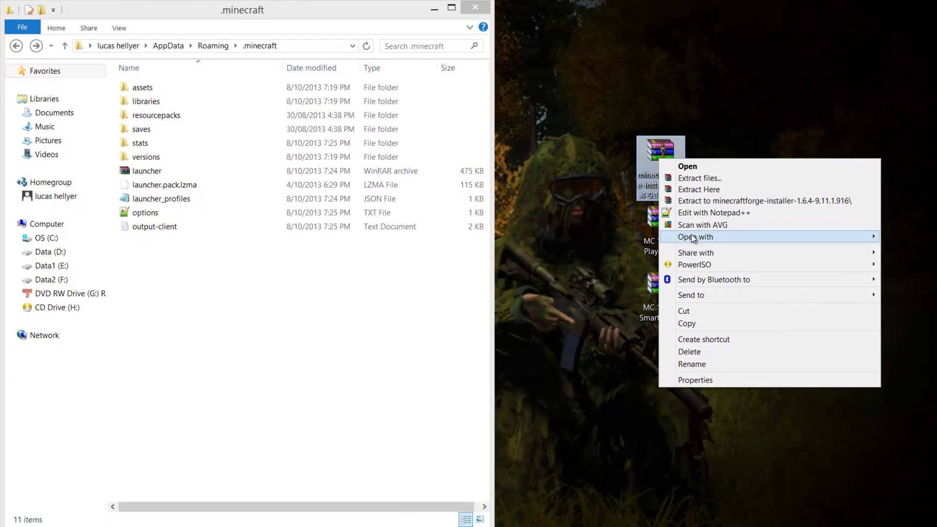
{"action": "mouse_move", "coordinate": [932, 278]}
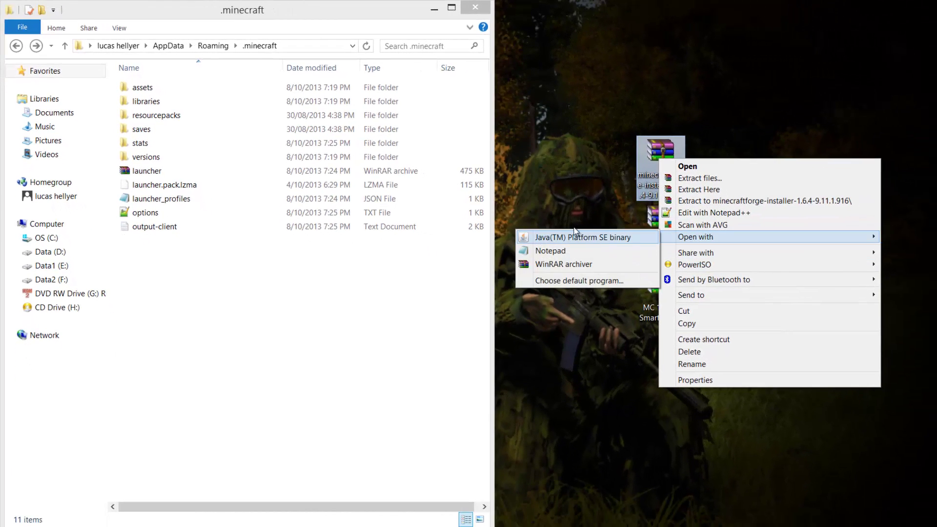
{"action": "left_click", "coordinate": [695, 380]}
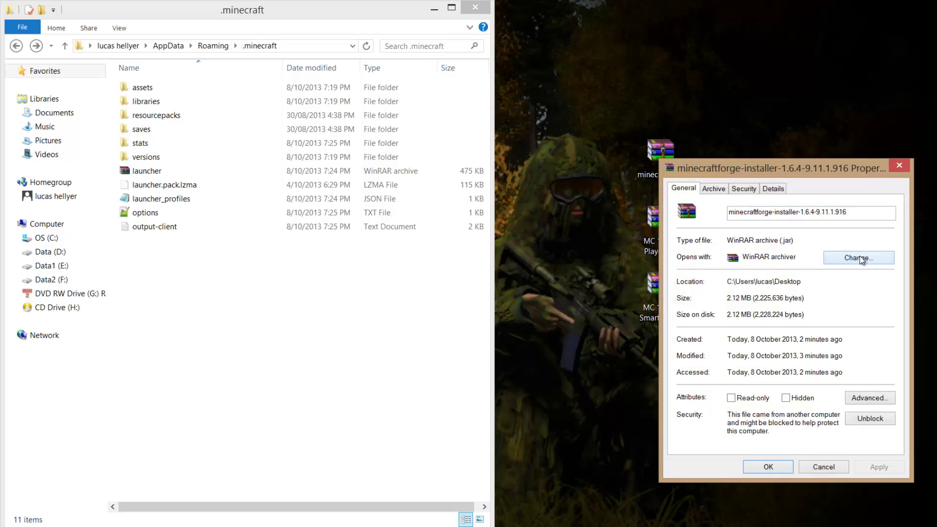
{"action": "left_click", "coordinate": [861, 260]}
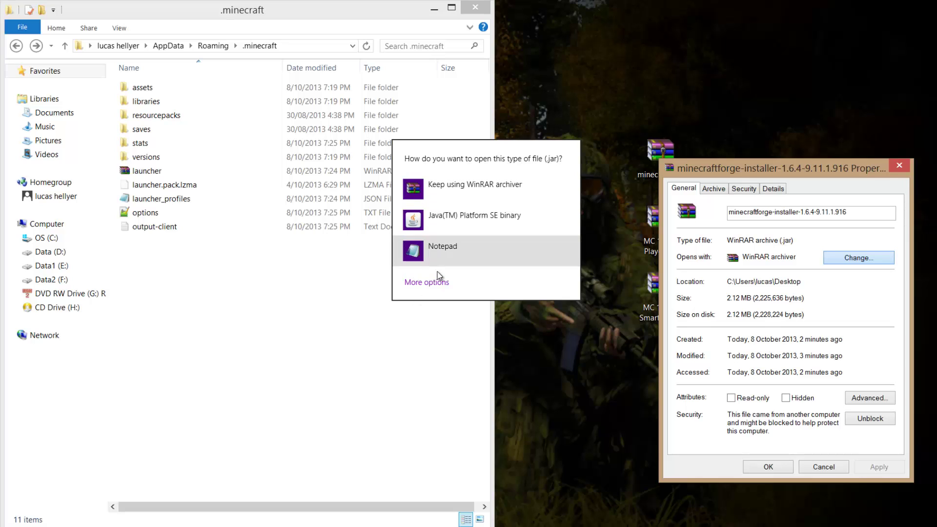
{"action": "left_click", "coordinate": [424, 286]}
{"action": "scroll", "coordinate": [502, 297], "scroll_direction": "down", "scroll_amount": 3}
{"action": "scroll", "coordinate": [499, 296], "scroll_direction": "up", "scroll_amount": 3}
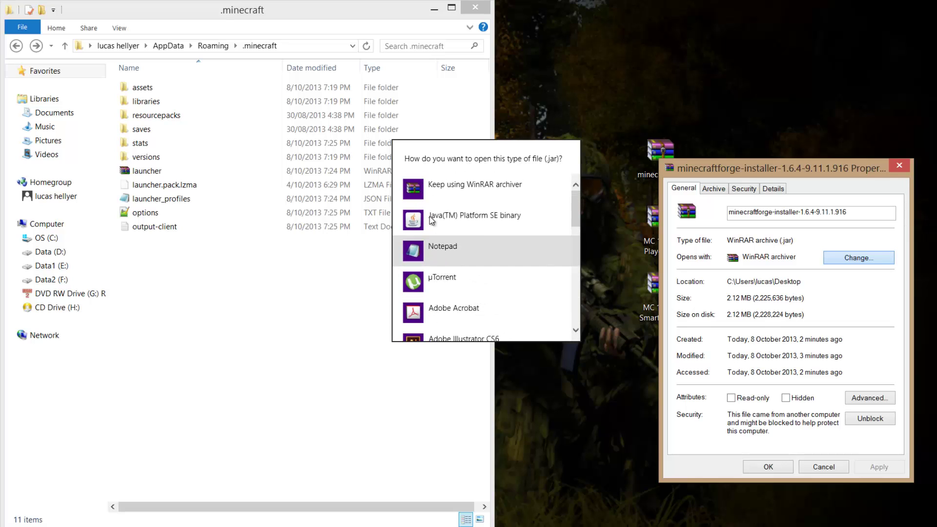
{"action": "left_click", "coordinate": [432, 221]}
{"action": "left_click", "coordinate": [769, 465]}
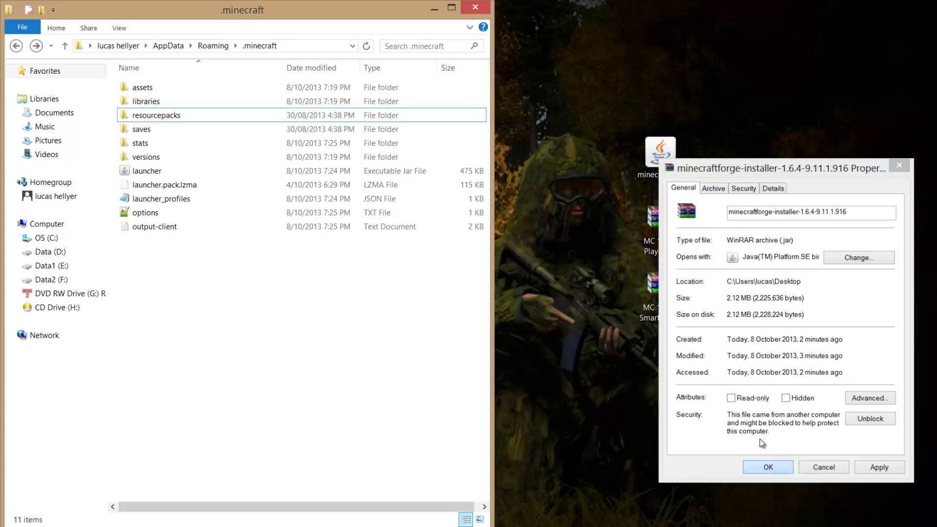
Step: Run the minecraftforge-installer-1.6.4-9.11.1.916 file from the desktop
{"action": "left_click", "coordinate": [655, 152]}
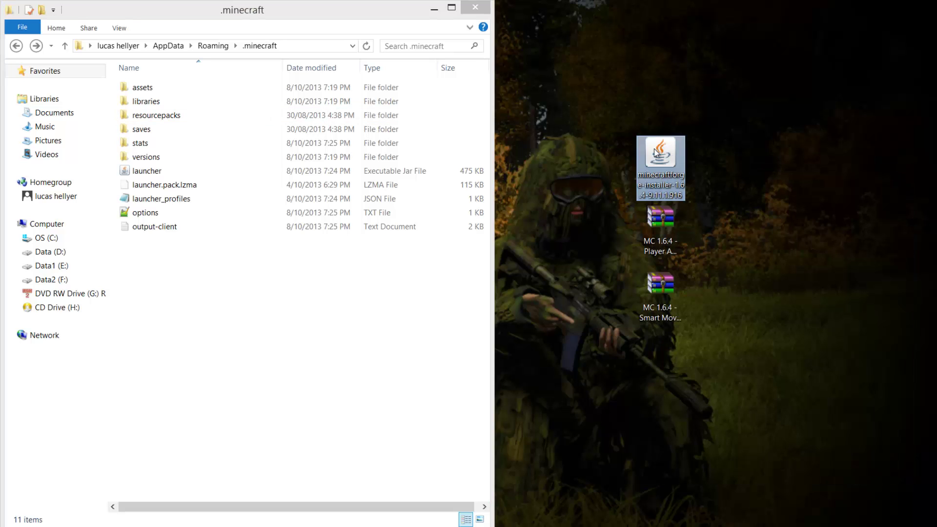
{"action": "left_click", "coordinate": [626, 156]}
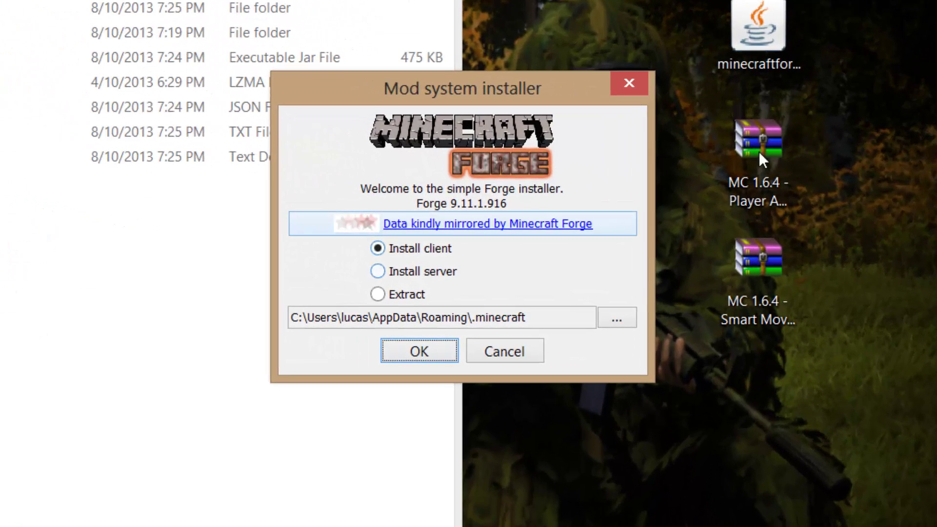
{"action": "left_click", "coordinate": [781, 28]}
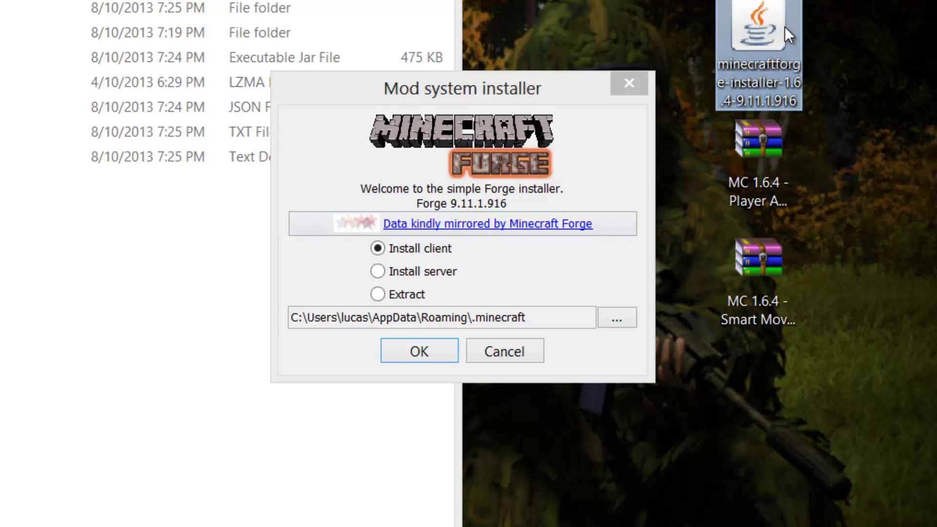
{"action": "right_click", "coordinate": [784, 26]}
{"action": "mouse_move", "coordinate": [808, 108]}
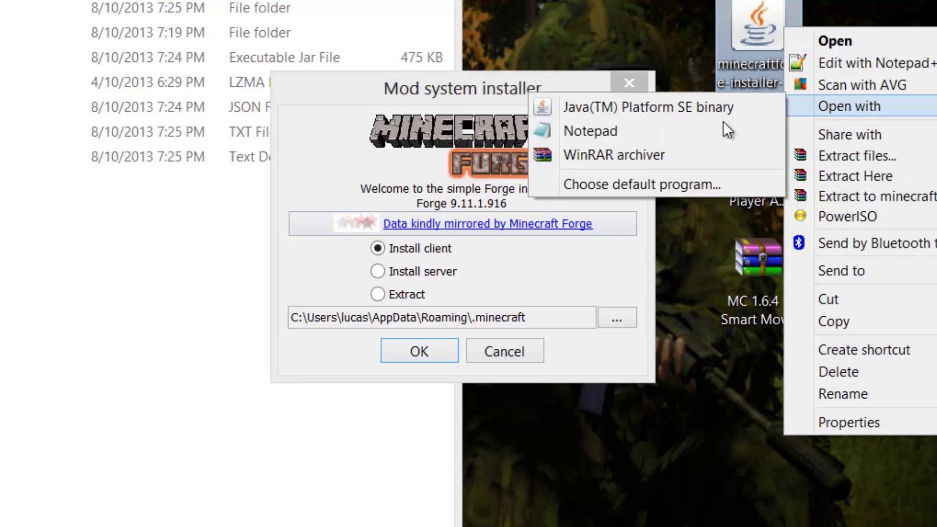
{"action": "left_click", "coordinate": [659, 2]}
Step: Install the Forge client into the .minecraft folder and close the installer's completion message
{"action": "left_click_drag", "start_coordinate": [405, 83], "coordinate": [451, 18]}
{"action": "left_click", "coordinate": [400, 260]}
{"action": "left_click", "coordinate": [401, 239]}
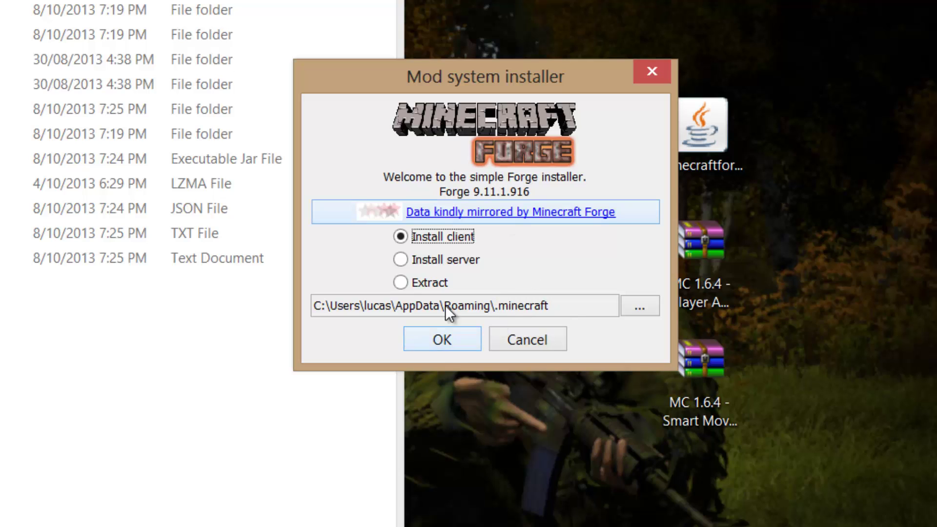
{"action": "left_click", "coordinate": [441, 340]}
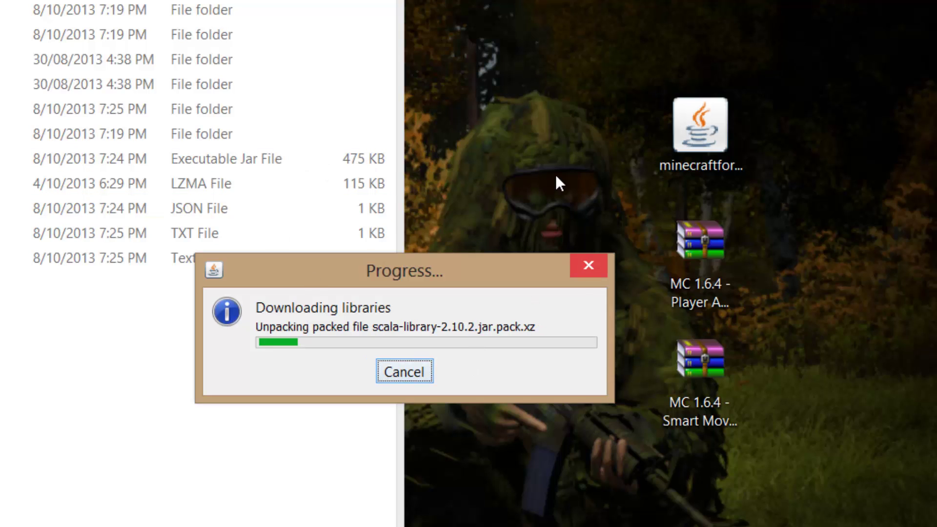
{"action": "left_click_drag", "start_coordinate": [849, 54], "coordinate": [609, 178]}
{"action": "left_click_drag", "start_coordinate": [844, 201], "coordinate": [563, 517]}
{"action": "left_click_drag", "start_coordinate": [850, 6], "coordinate": [564, 236]}
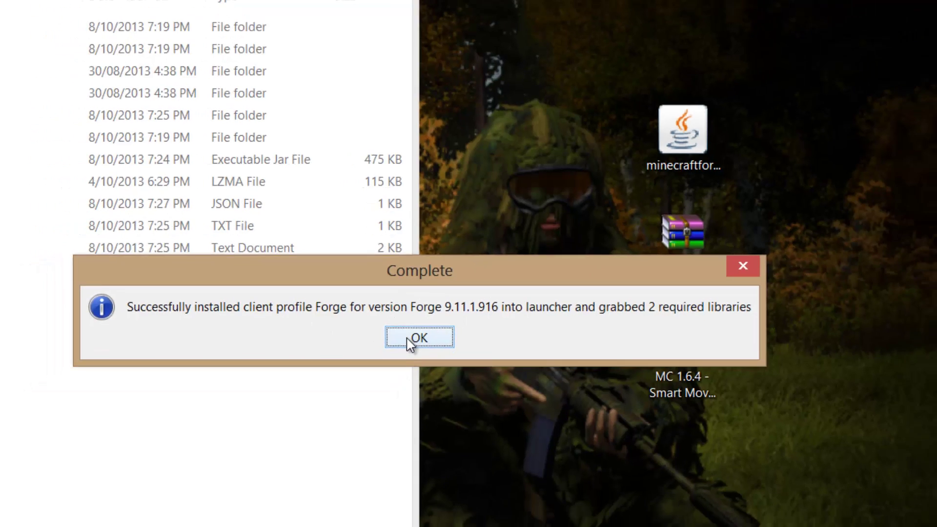
{"action": "left_click", "coordinate": [390, 357]}
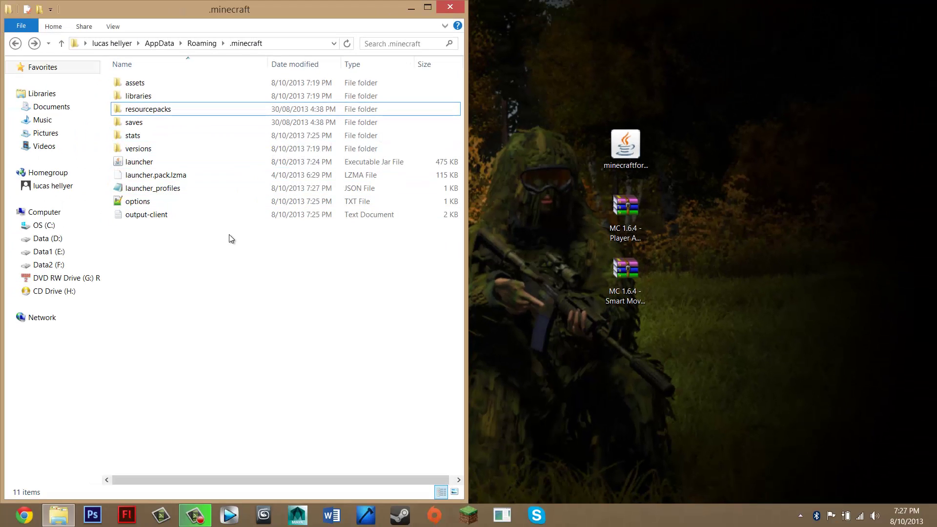
Step: Open the Minecraft Launcher and select the Forge profile
{"action": "left_click", "coordinate": [468, 515]}
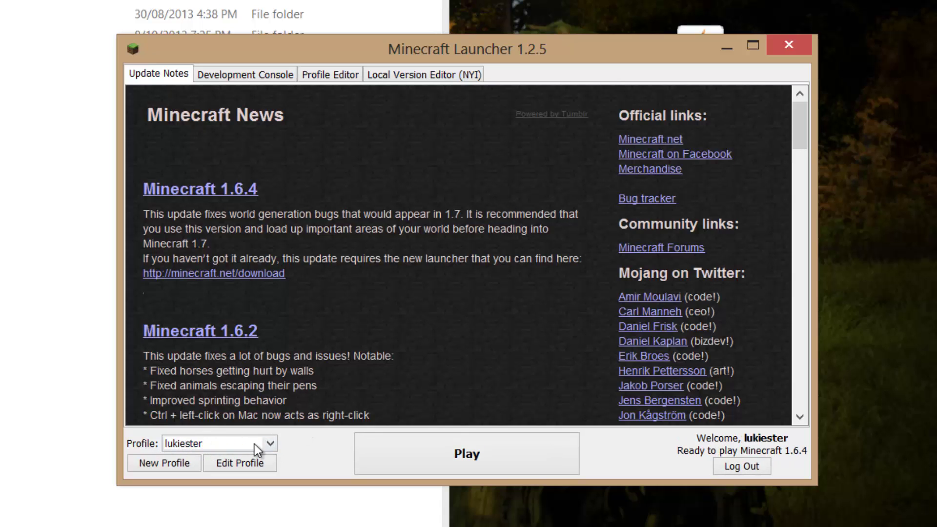
{"action": "left_click", "coordinate": [269, 443]}
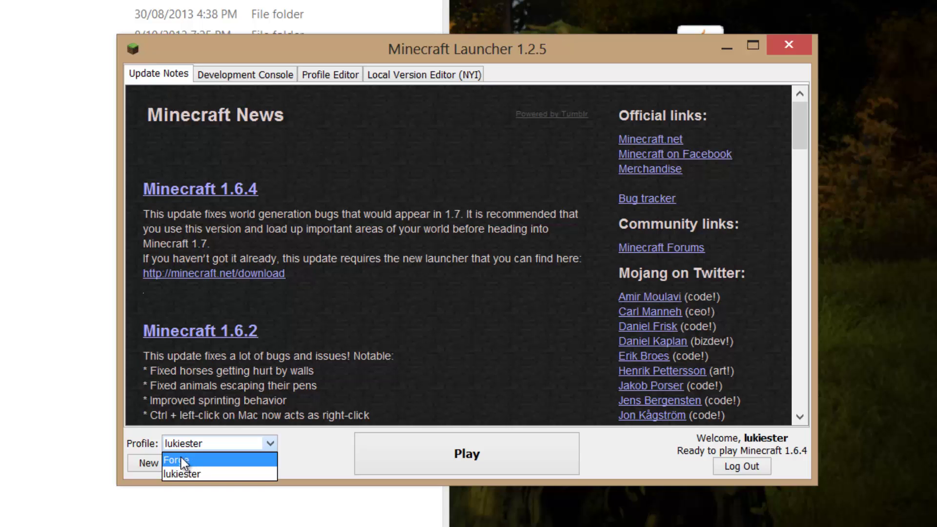
{"action": "left_click", "coordinate": [218, 449]}
{"action": "left_click", "coordinate": [241, 443]}
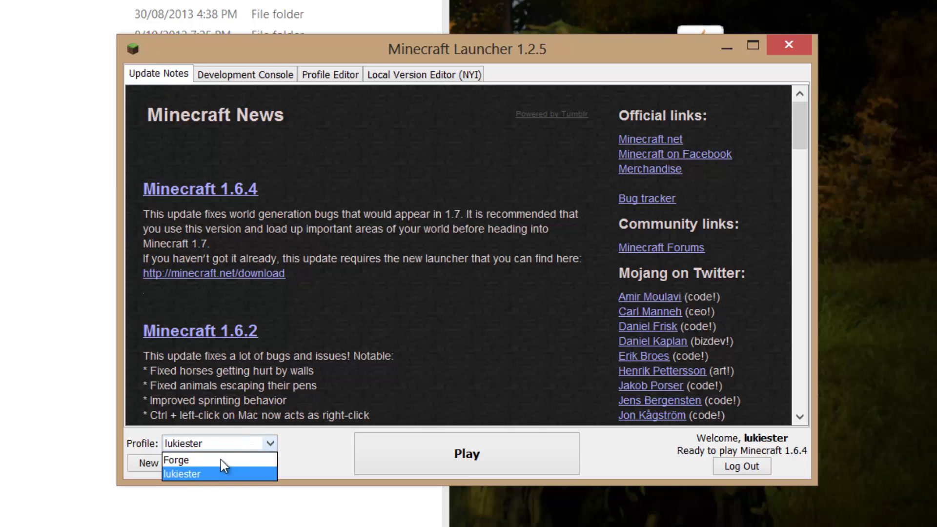
{"action": "left_click", "coordinate": [180, 461]}
{"action": "left_click", "coordinate": [535, 240]}
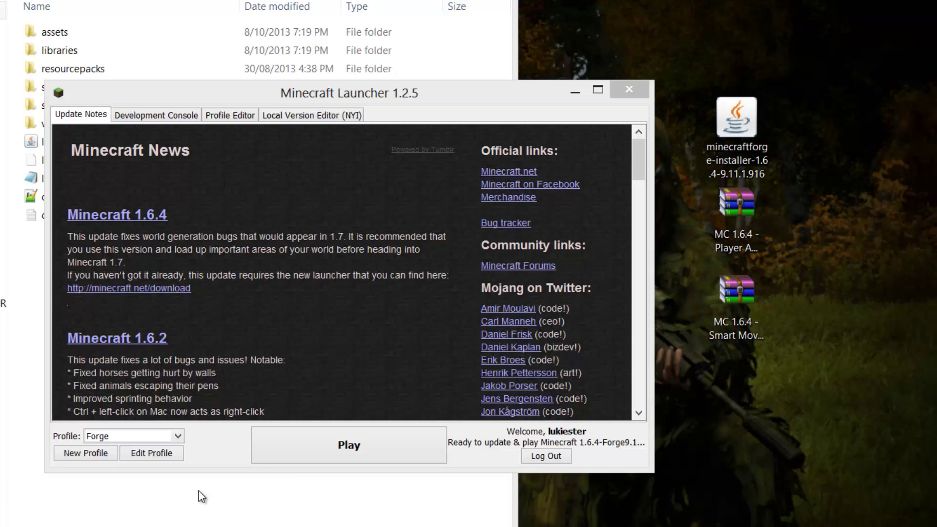
Step: Run Minecraft once with the Forge profile and quit from the game's main menu
{"action": "left_click", "coordinate": [318, 434]}
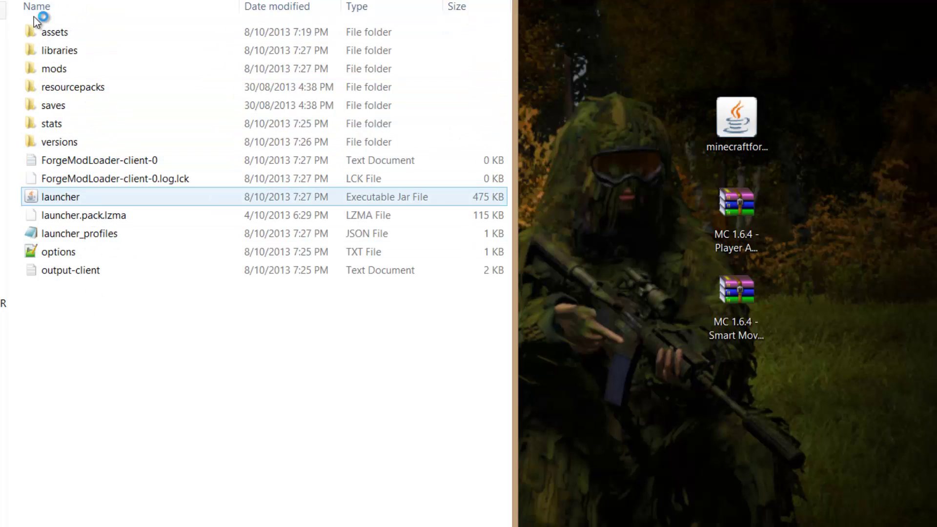
{"action": "left_click", "coordinate": [118, 117]}
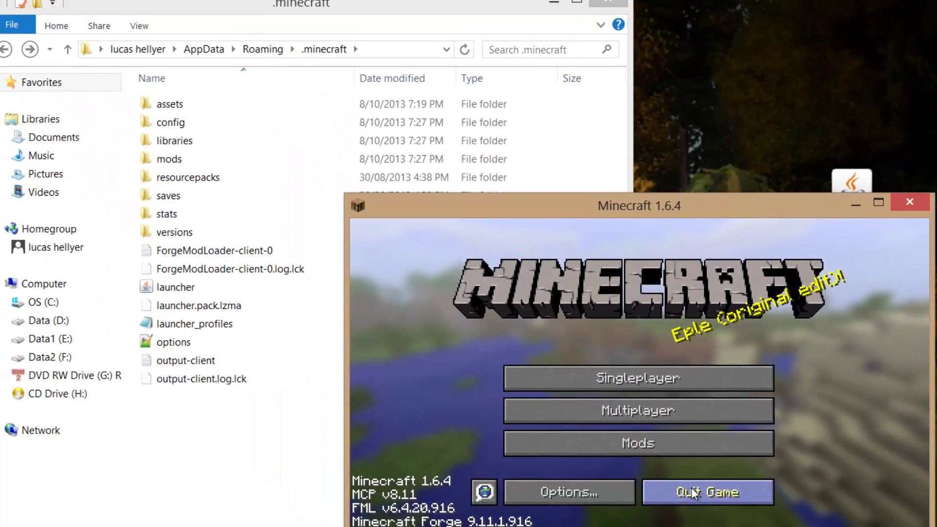
{"action": "left_click", "coordinate": [614, 423]}
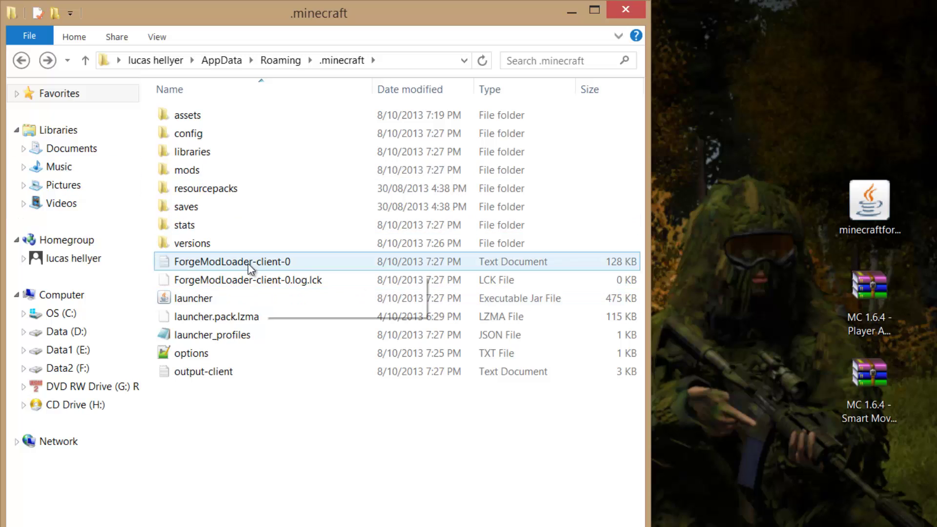
Step: Open the mods folder inside .minecraft
{"action": "left_click", "coordinate": [201, 168]}
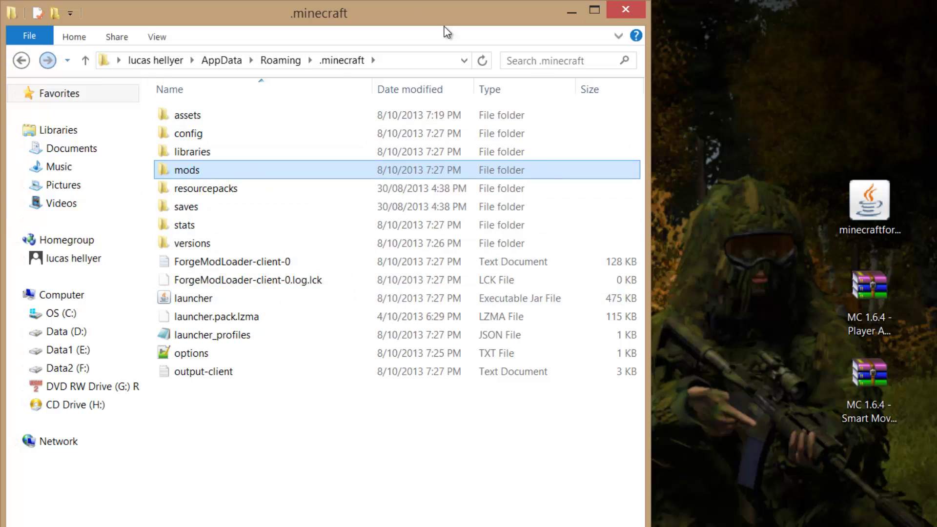
{"action": "left_click", "coordinate": [21, 60]}
{"action": "left_click", "coordinate": [48, 60]}
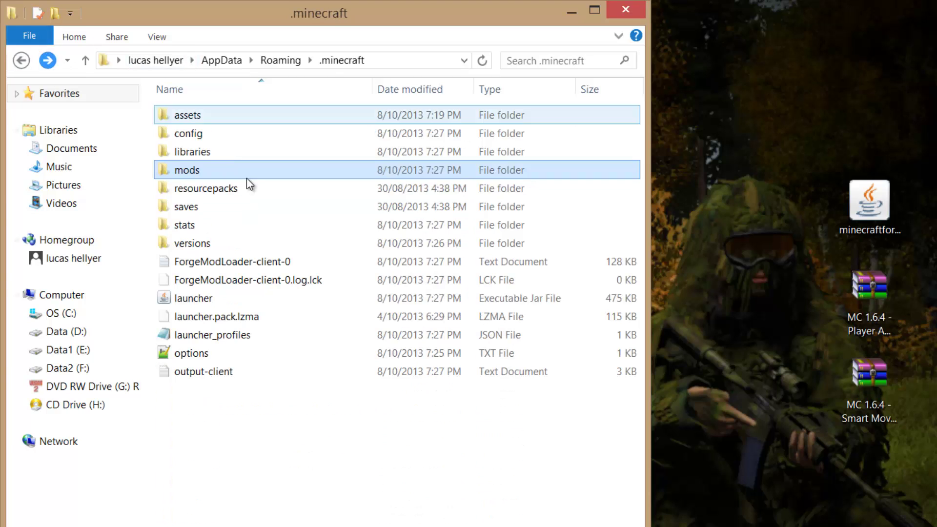
{"action": "double_click", "coordinate": [218, 172]}
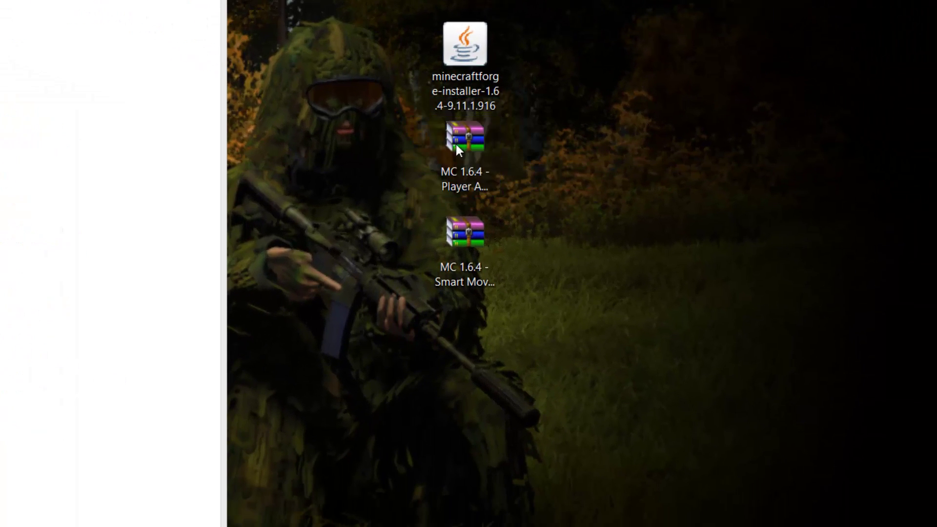
Step: Keep WinRAR archiver as the program for opening .zip files through the Player API archive's properties
{"action": "left_click", "coordinate": [857, 283]}
{"action": "right_click", "coordinate": [451, 133]}
{"action": "left_click", "coordinate": [524, 447]}
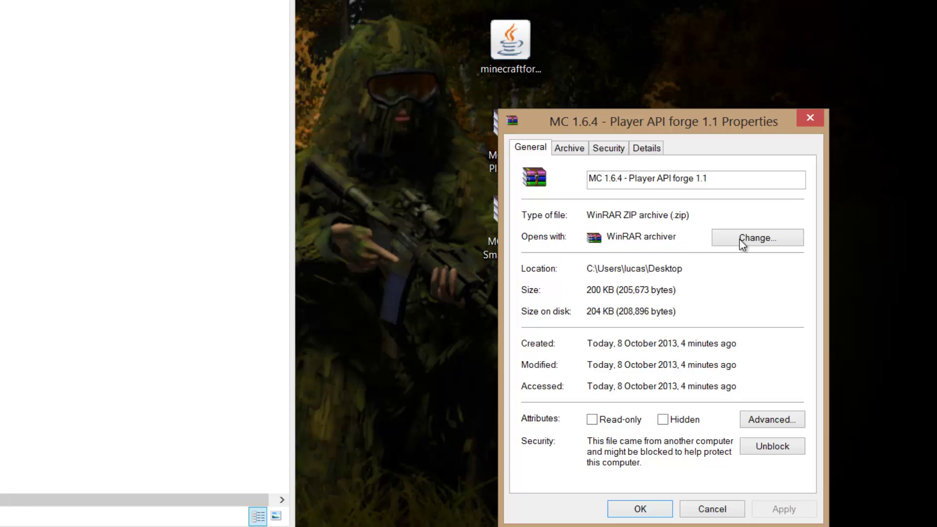
{"action": "left_click", "coordinate": [739, 238]}
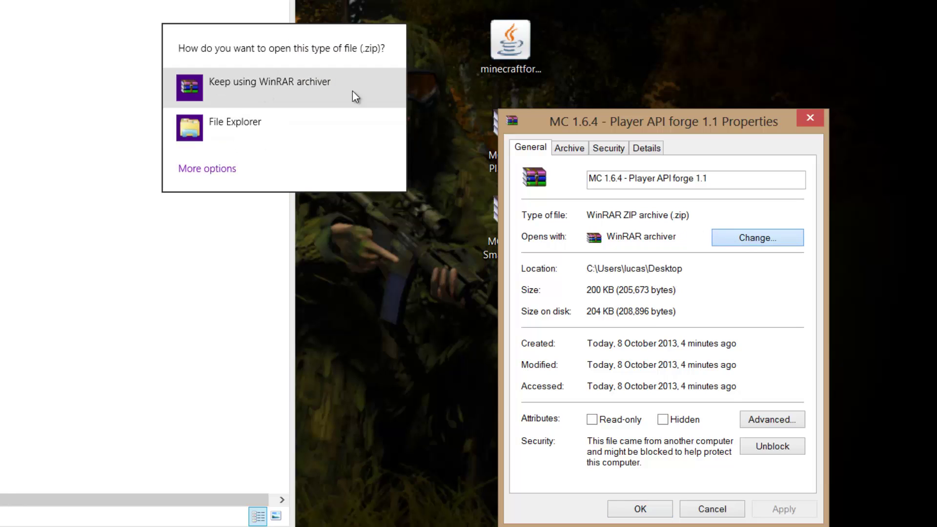
{"action": "left_click", "coordinate": [183, 171]}
{"action": "scroll", "coordinate": [340, 195], "scroll_direction": "down", "scroll_amount": 1}
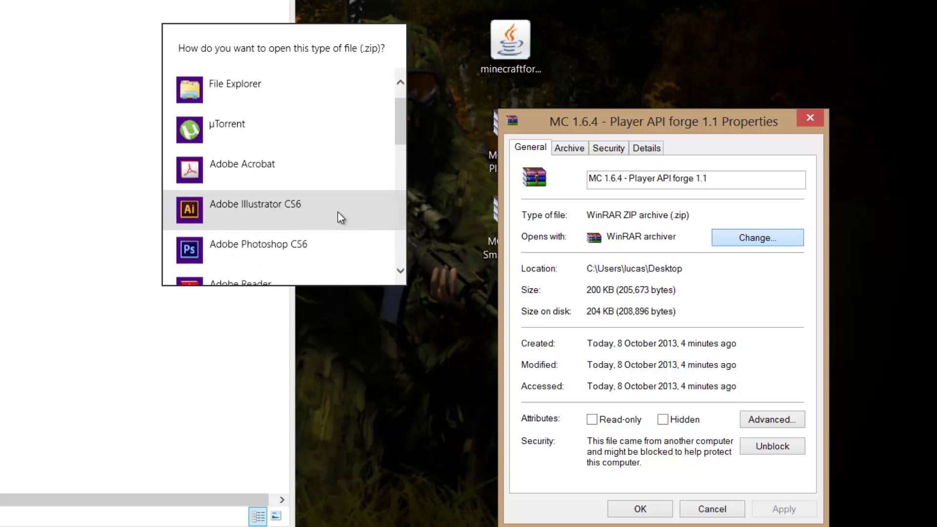
{"action": "scroll", "coordinate": [361, 156], "scroll_direction": "up", "scroll_amount": 1}
{"action": "left_click", "coordinate": [381, 88]}
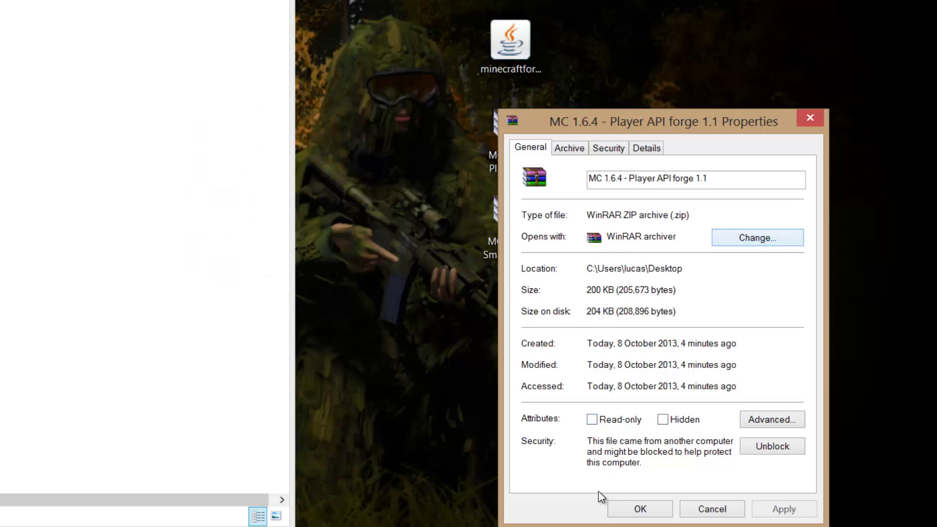
{"action": "left_click", "coordinate": [619, 510]}
Step: Open the MC 1.6.4 - Player API forge 1.1 archive and copy PlayerAPI.jar into the mods folder
{"action": "double_click", "coordinate": [511, 141]}
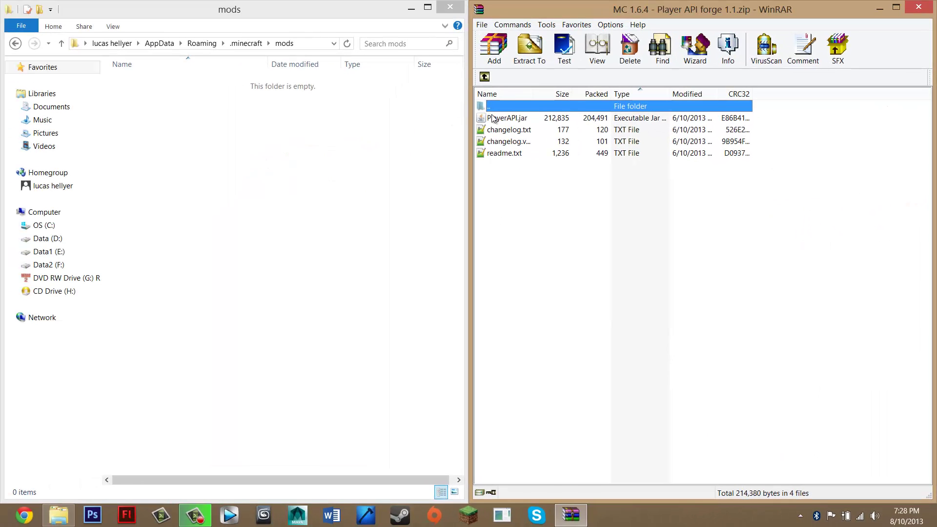
{"action": "left_click", "coordinate": [493, 118]}
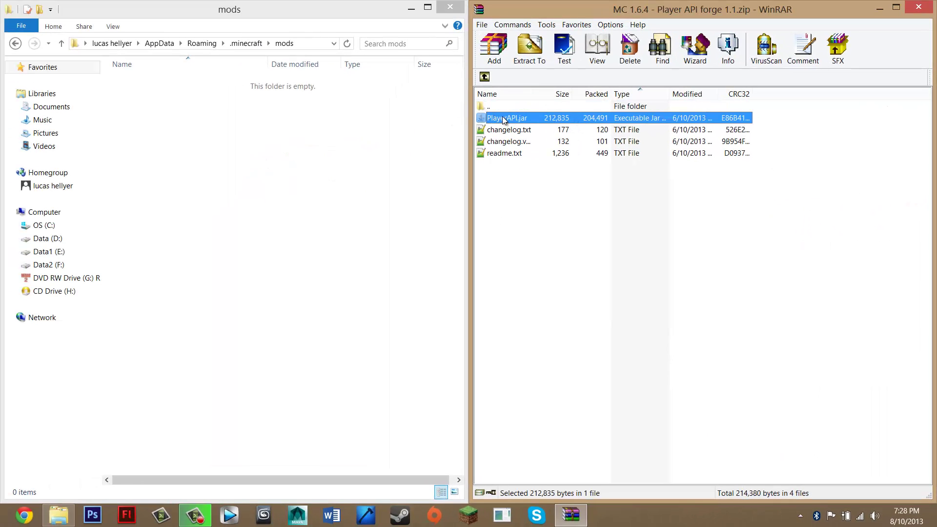
{"action": "left_click_drag", "start_coordinate": [520, 116], "coordinate": [239, 137]}
{"action": "left_click_drag", "start_coordinate": [307, 146], "coordinate": [223, 127]}
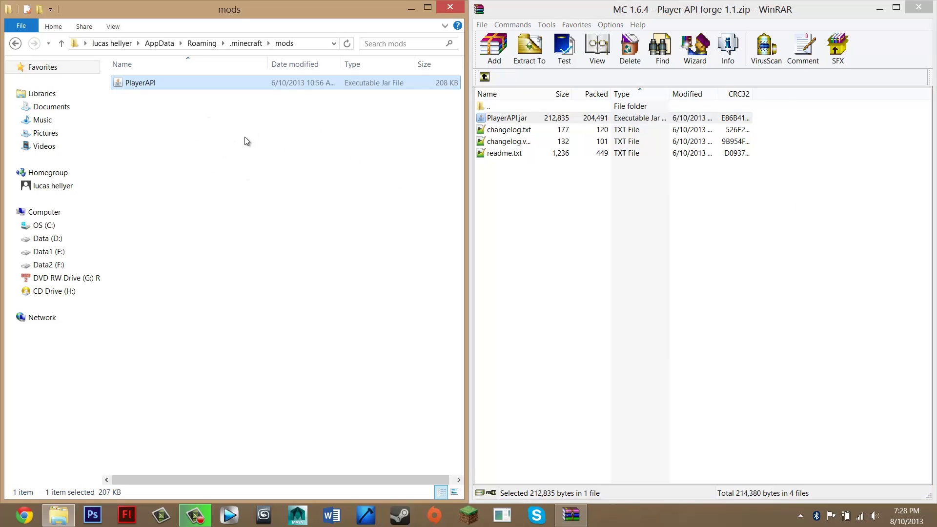
{"action": "left_click_drag", "start_coordinate": [347, 164], "coordinate": [268, 154]}
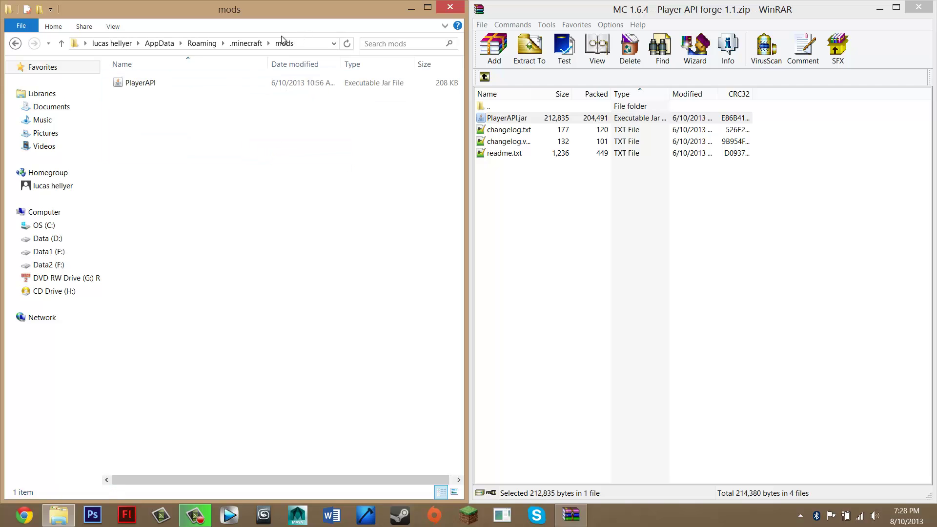
Step: Close the Player API archive and review the properties of its zip file on the desktop
{"action": "left_click_drag", "start_coordinate": [574, 7], "coordinate": [190, 129]}
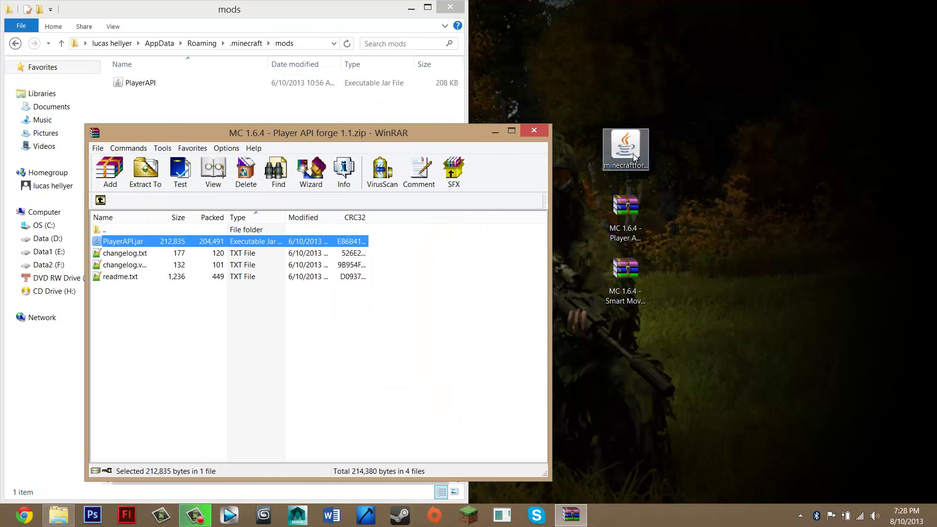
{"action": "left_click", "coordinate": [533, 131]}
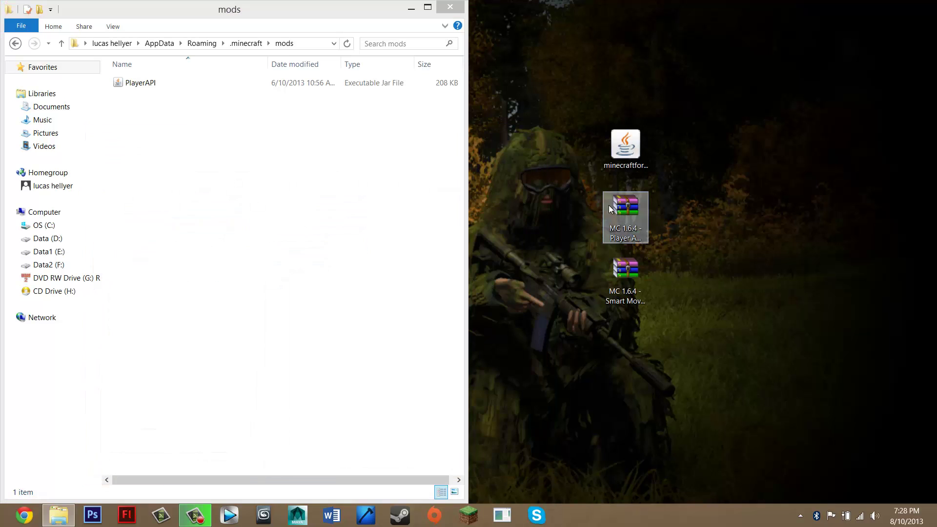
{"action": "right_click", "coordinate": [632, 241]}
{"action": "left_click", "coordinate": [673, 450]}
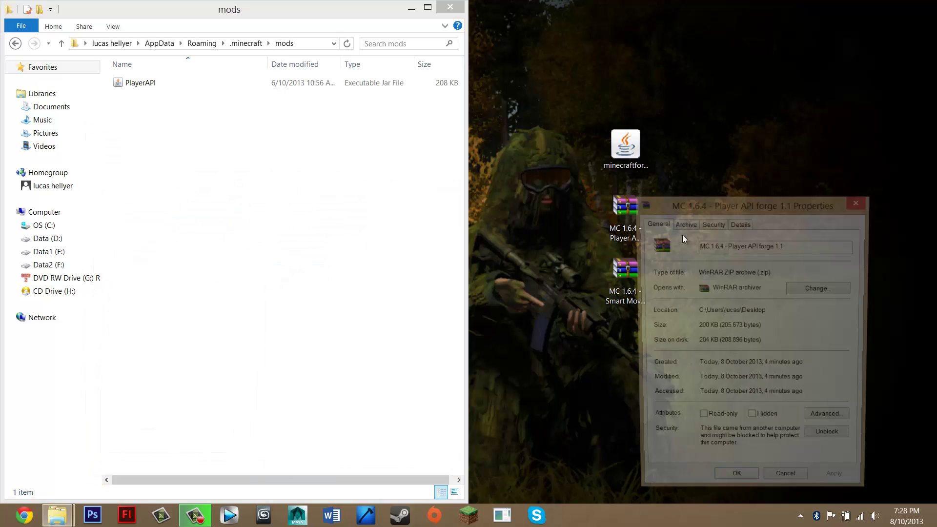
{"action": "left_click", "coordinate": [735, 488]}
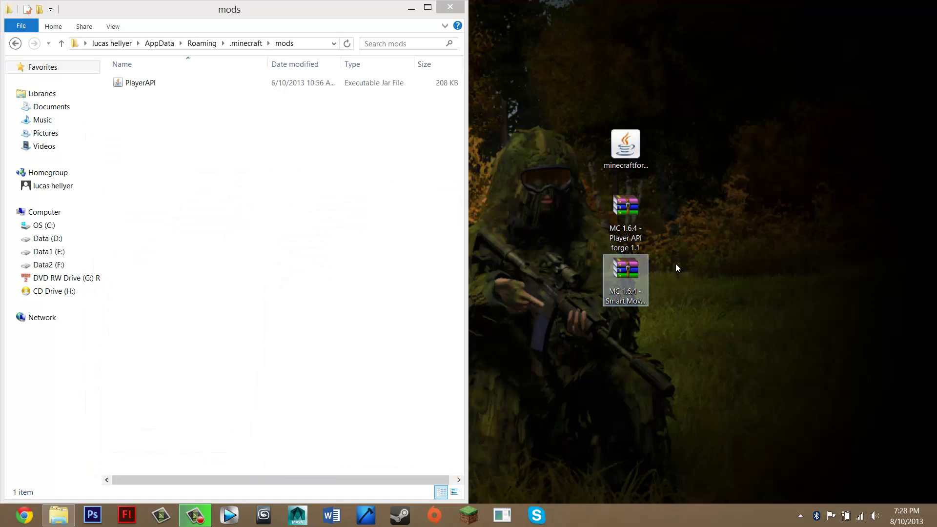
Step: Open the MC 1.6.4 - Smart Moving 14.5 archive from the desktop and place it beside the mods folder
{"action": "left_click_drag", "start_coordinate": [695, 257], "coordinate": [576, 331]}
{"action": "left_click", "coordinate": [624, 279]}
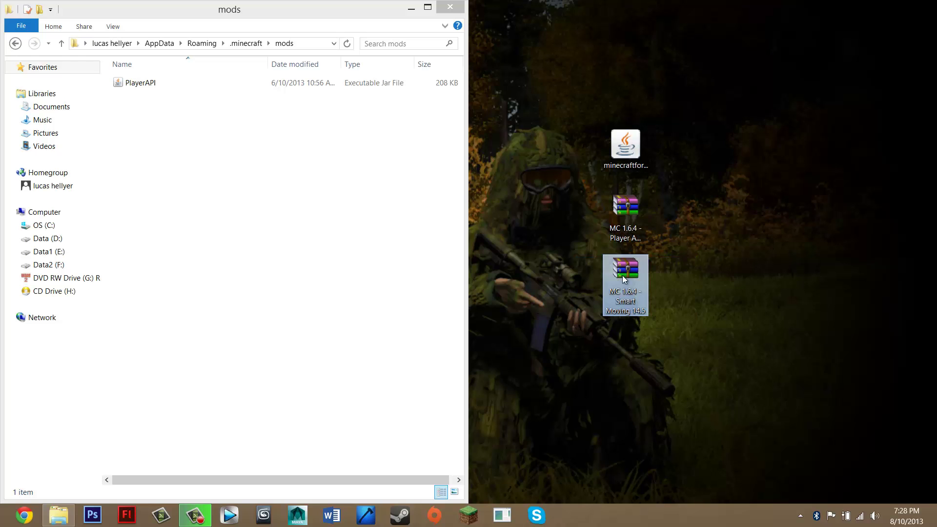
{"action": "double_click", "coordinate": [618, 282]}
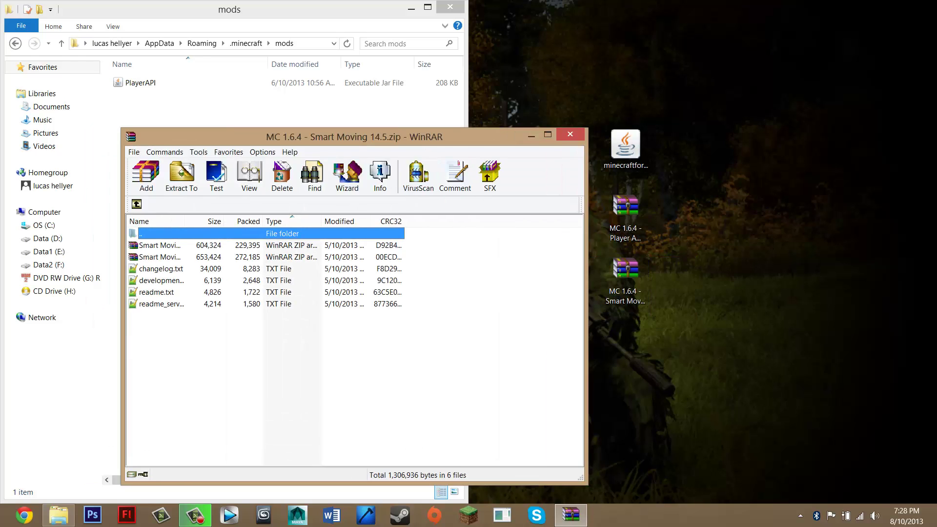
{"action": "key", "text": "super+Right"}
Step: Go back to .minecraft and open the 1.6.4-Forge9.11.1.916 folder inside versions
{"action": "left_click", "coordinate": [27, 44]}
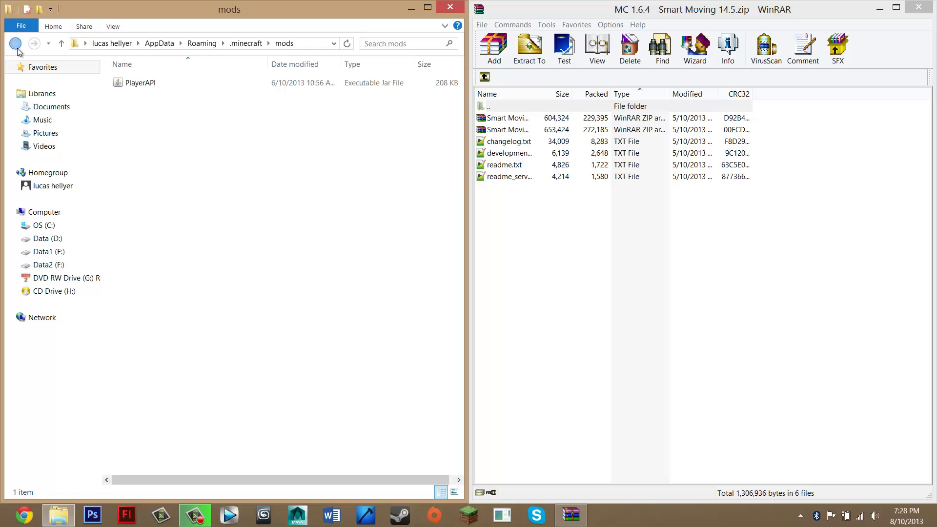
{"action": "left_click", "coordinate": [15, 44]}
{"action": "double_click", "coordinate": [142, 175]}
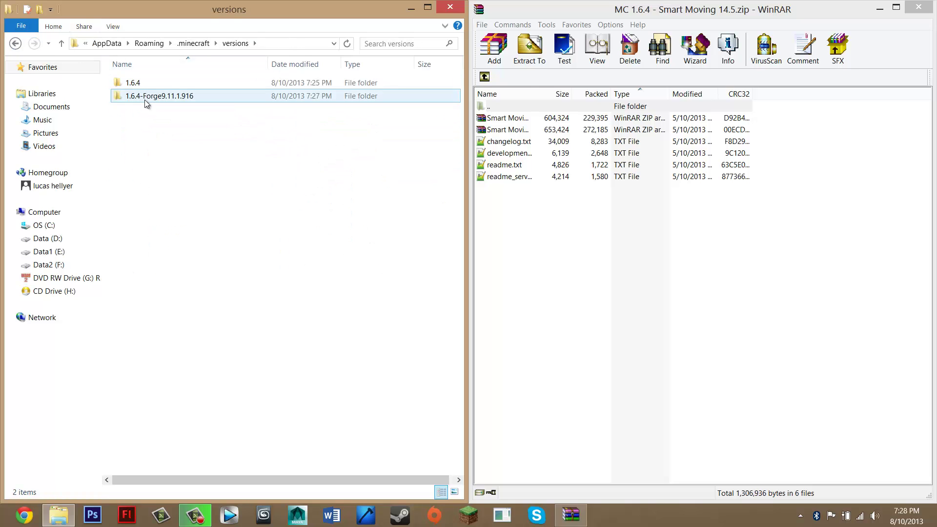
{"action": "left_click", "coordinate": [132, 96]}
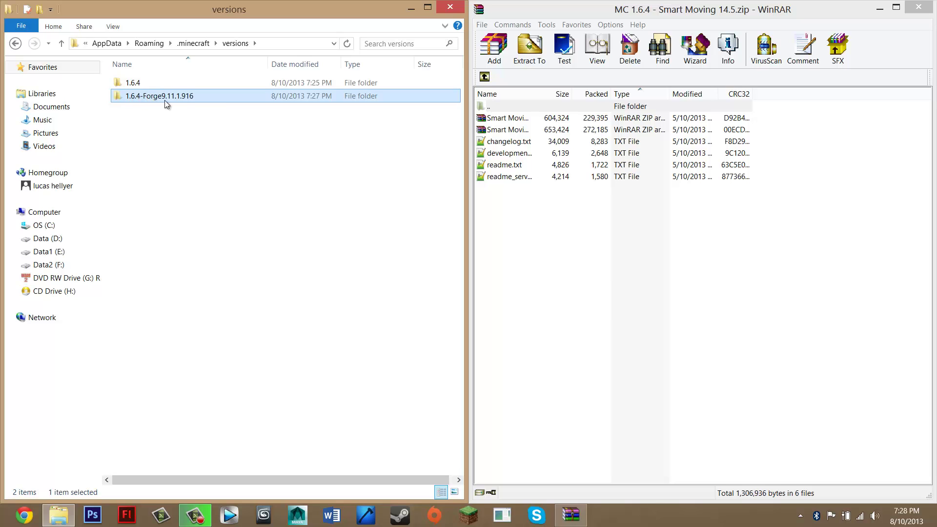
{"action": "double_click", "coordinate": [141, 96]}
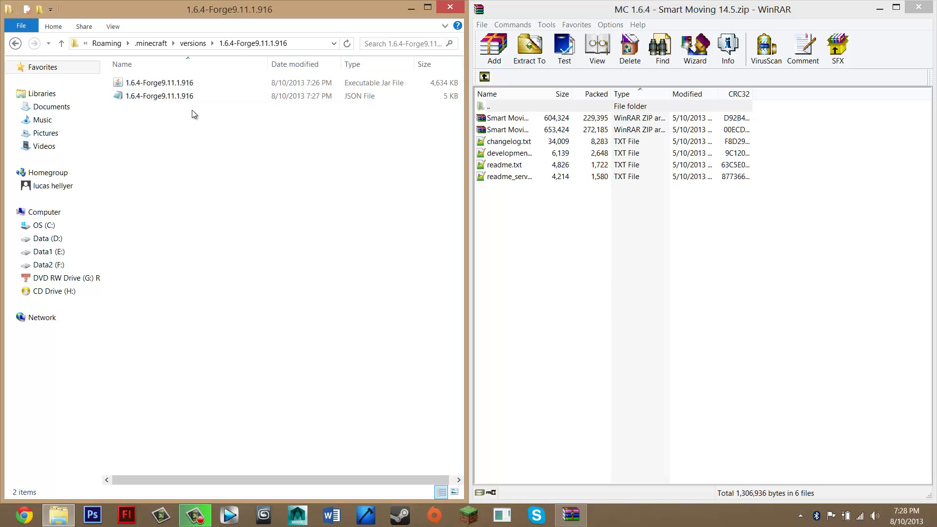
Step: Set WinRAR archiver as the program for opening .jar files through the 1.6.4-Forge9.11.1.916 jar's properties
{"action": "left_click", "coordinate": [245, 82]}
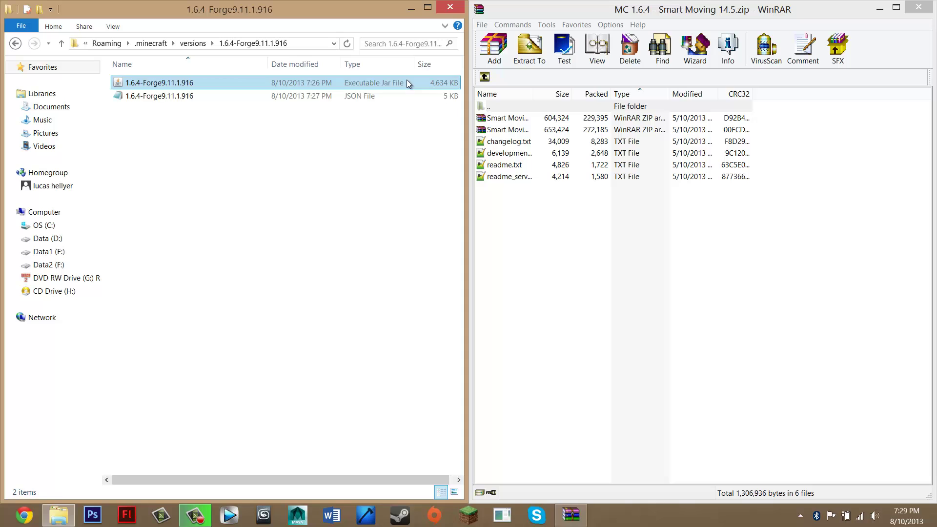
{"action": "right_click", "coordinate": [181, 83]}
{"action": "mouse_move", "coordinate": [241, 124]}
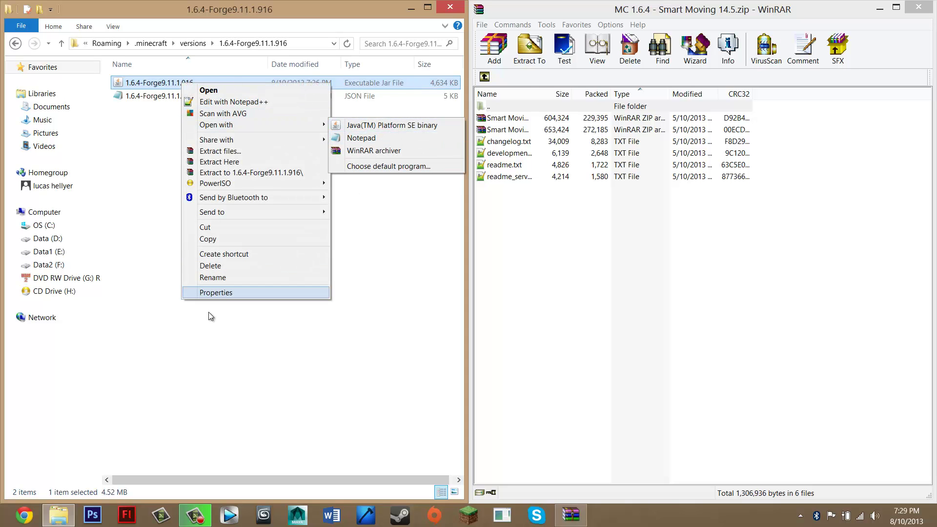
{"action": "left_click", "coordinate": [215, 293]}
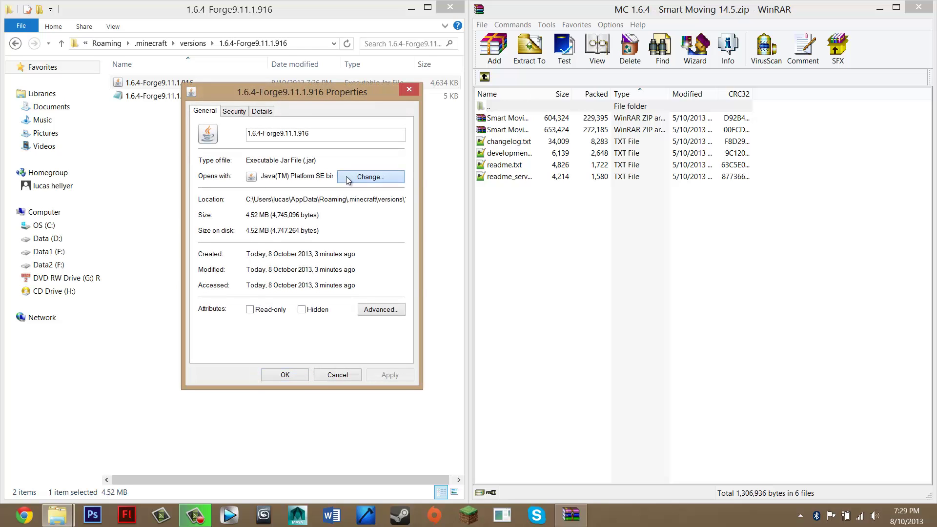
{"action": "left_click", "coordinate": [370, 177]}
{"action": "left_click", "coordinate": [416, 267]}
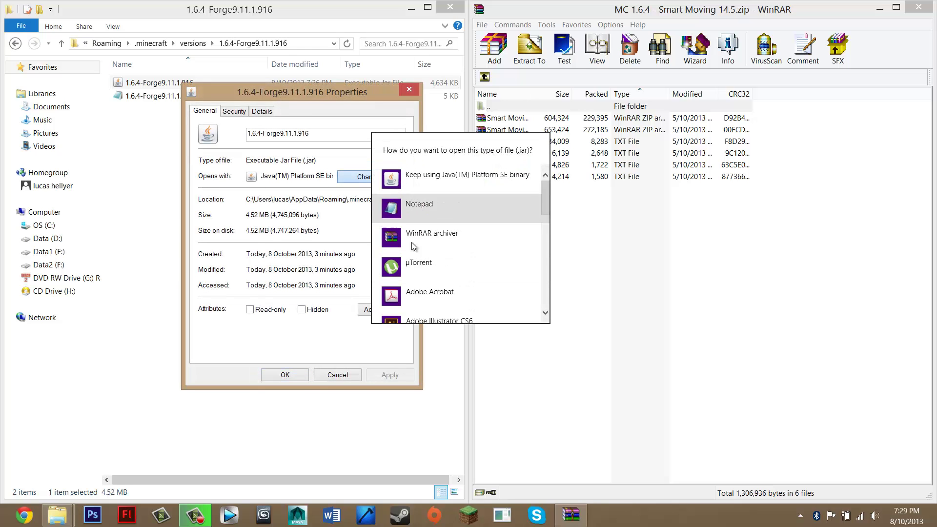
{"action": "left_click", "coordinate": [403, 239]}
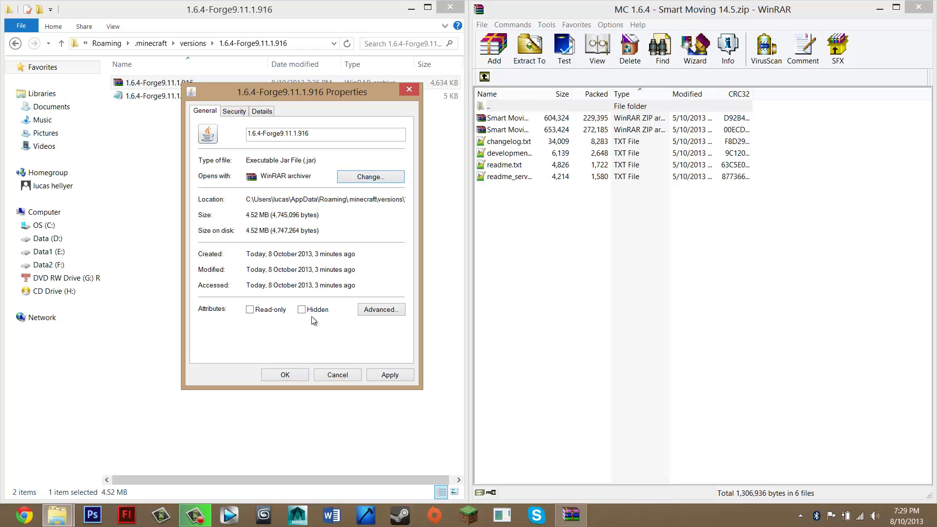
{"action": "left_click", "coordinate": [280, 378]}
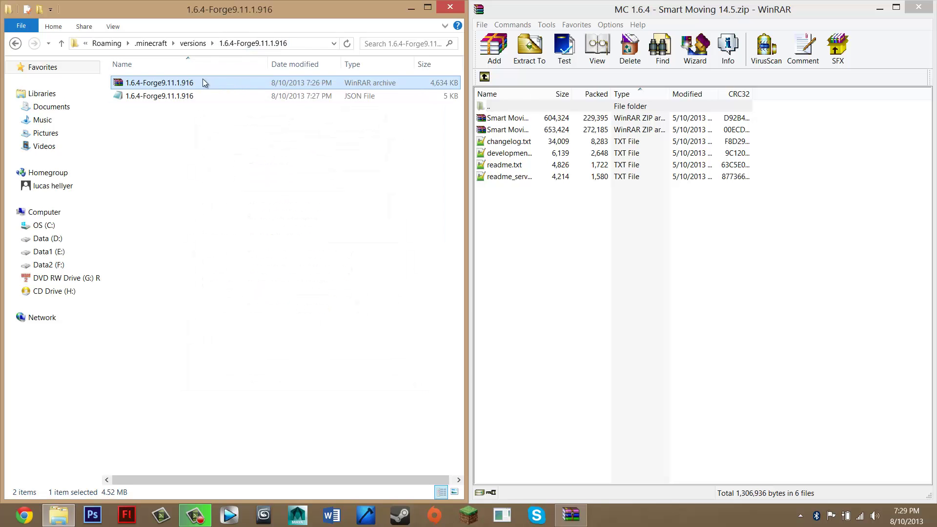
Step: Open the 1.6.4-Forge9.11.1.916 jar beside the Smart Moving archive and select its META-INF folder
{"action": "double_click", "coordinate": [178, 83]}
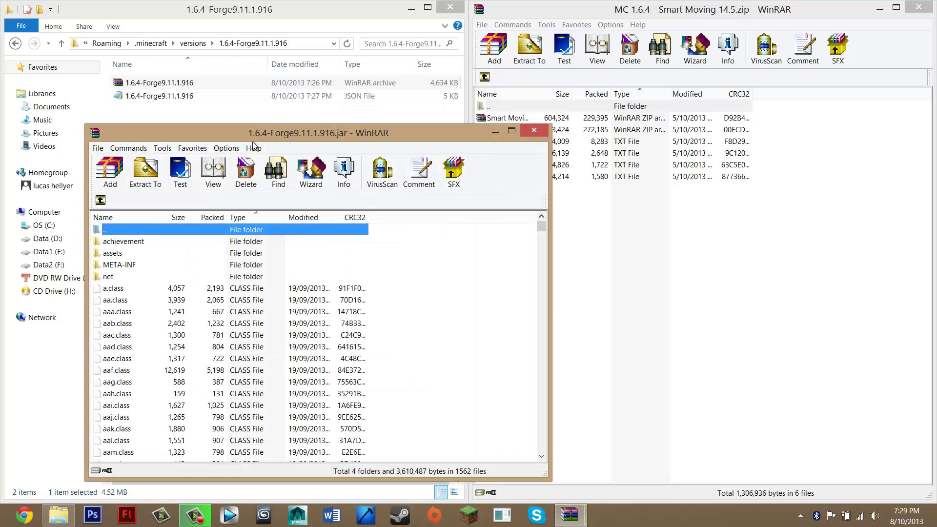
{"action": "key", "text": "super+Left"}
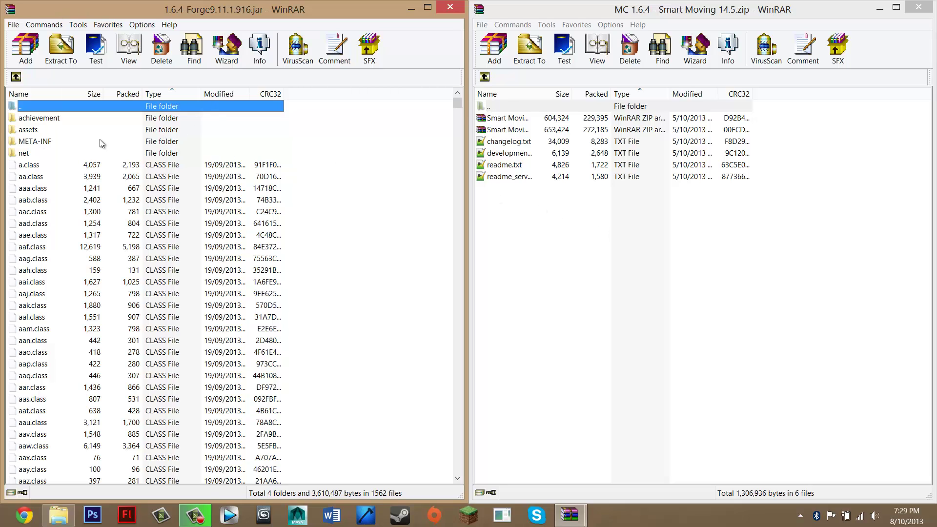
{"action": "left_click", "coordinate": [36, 131]}
{"action": "left_click", "coordinate": [42, 142]}
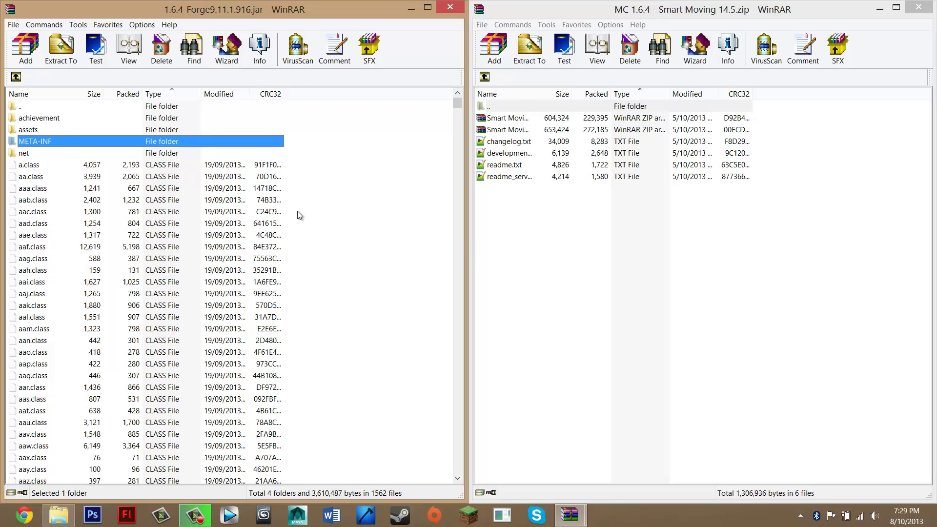
Step: Compare the names of the two Smart Moving zip files inside the MC 1.6.4 - Smart Moving 14.5 archive
{"action": "left_click", "coordinate": [494, 207]}
{"action": "left_click", "coordinate": [502, 119]}
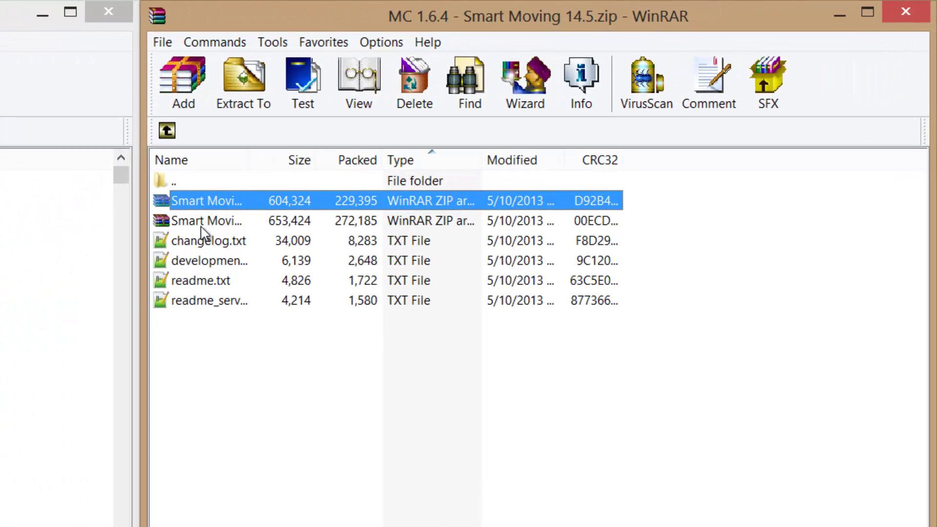
{"action": "left_click", "coordinate": [502, 130]}
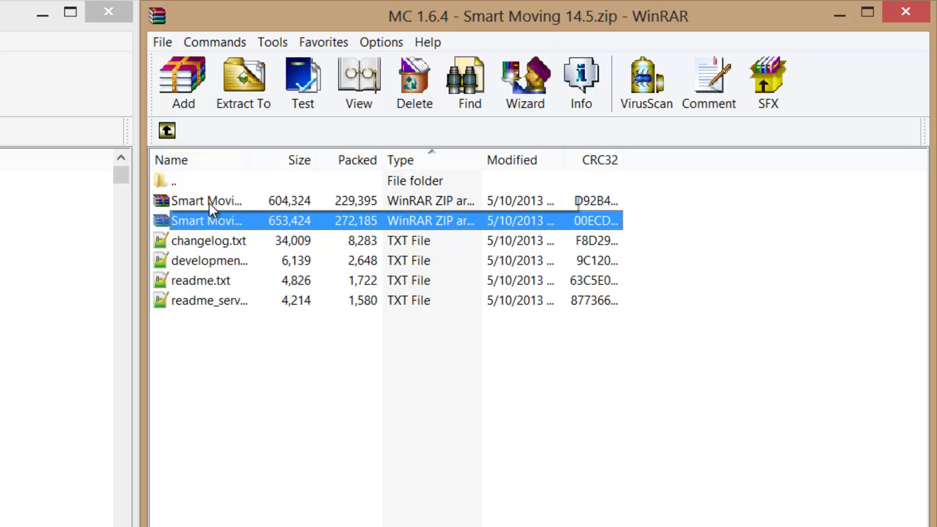
{"action": "left_click", "coordinate": [238, 201]}
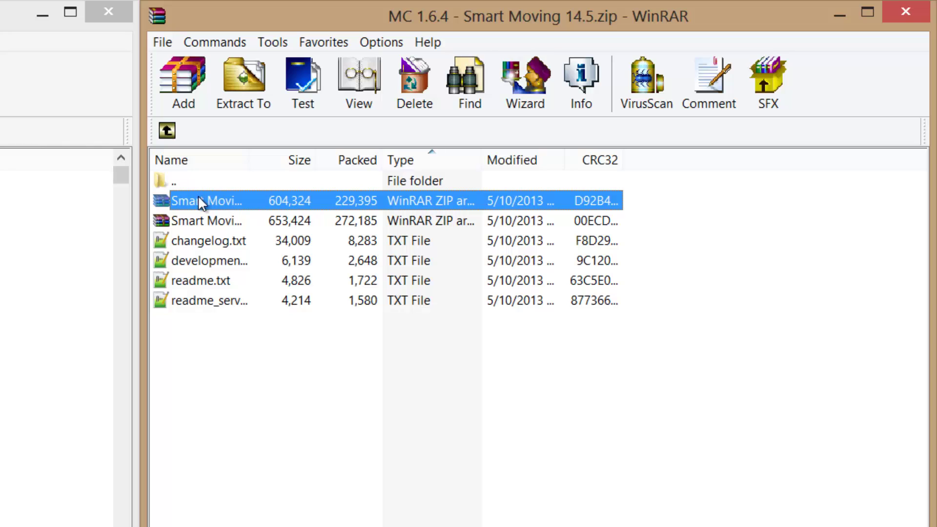
{"action": "left_click", "coordinate": [216, 223]}
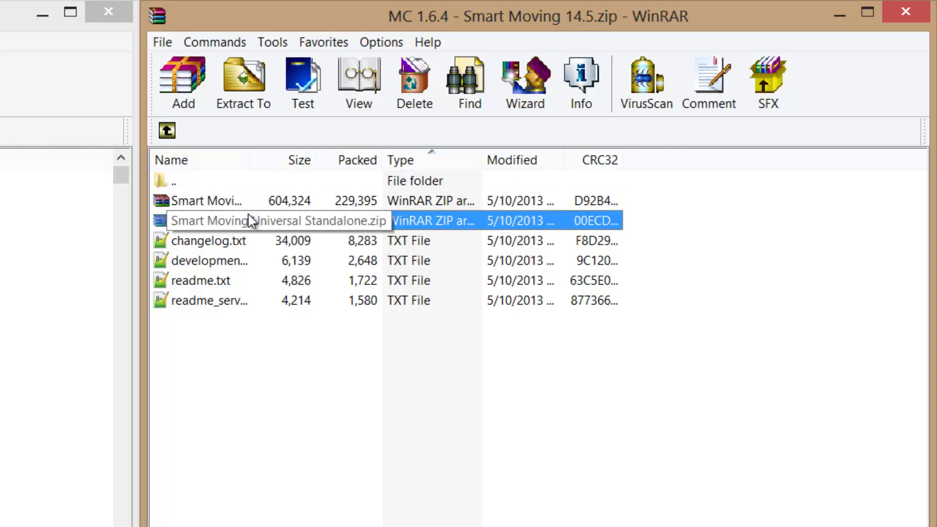
{"action": "left_click", "coordinate": [209, 200]}
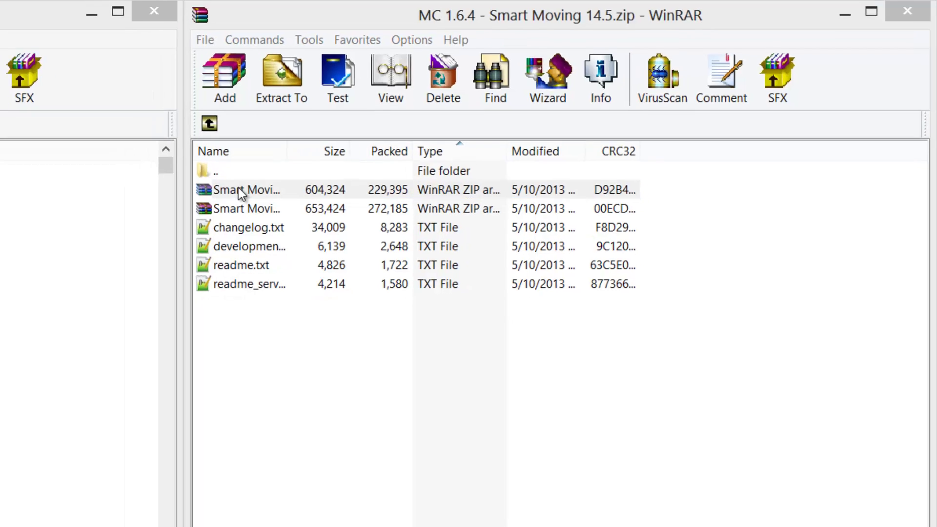
Step: Open Smart Moving Universal for ModLoader or Minecraft Forge or MCPC+.zip and place it beside the Forge jar archive
{"action": "double_click", "coordinate": [200, 201]}
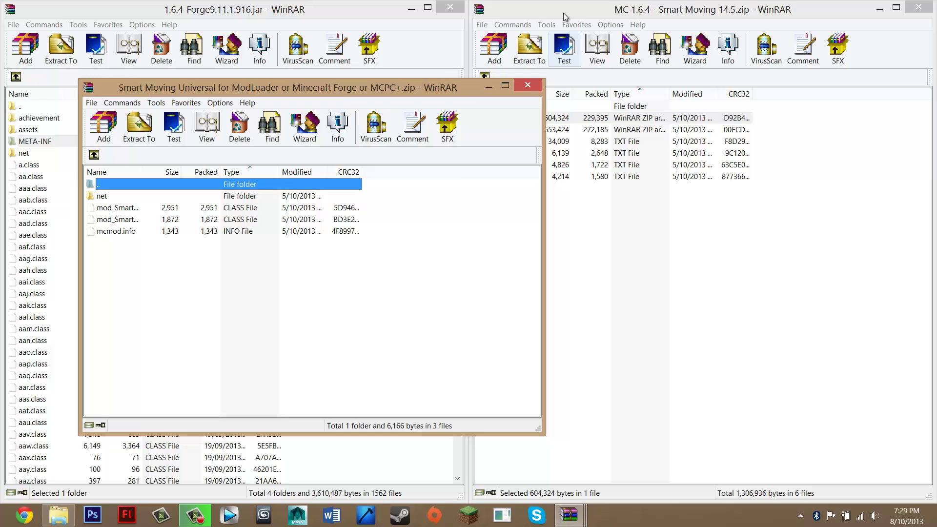
{"action": "left_click", "coordinate": [564, 16]}
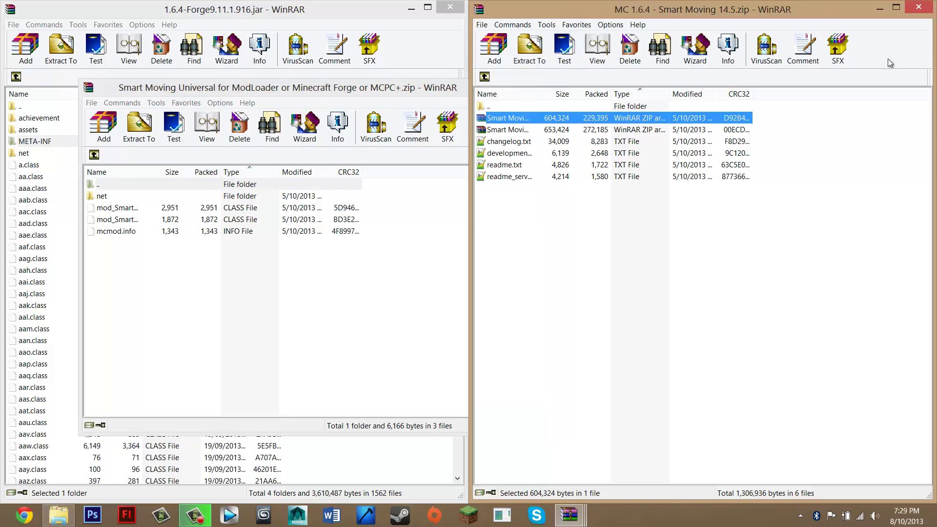
{"action": "left_click_drag", "start_coordinate": [311, 86], "coordinate": [936, 144]}
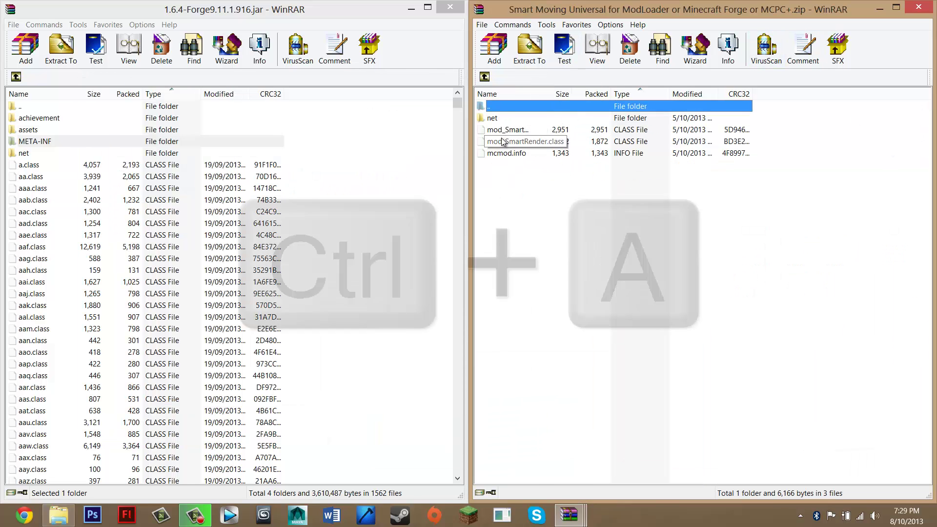
Step: Add all files of the Smart Moving Universal archive to 1.6.4-Forge9.11.1.916.jar with Add and replace files
{"action": "key", "text": "ctrl+a"}
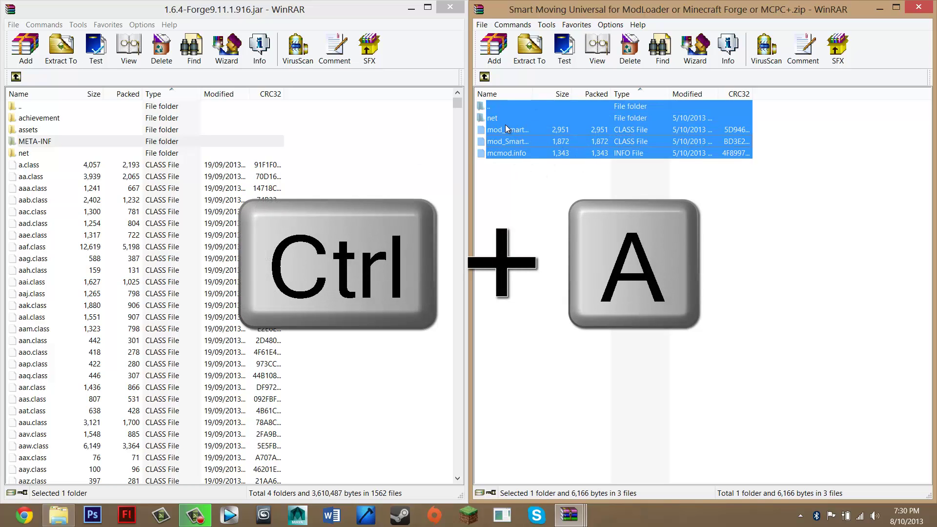
{"action": "left_click_drag", "start_coordinate": [378, 187], "coordinate": [49, 145]}
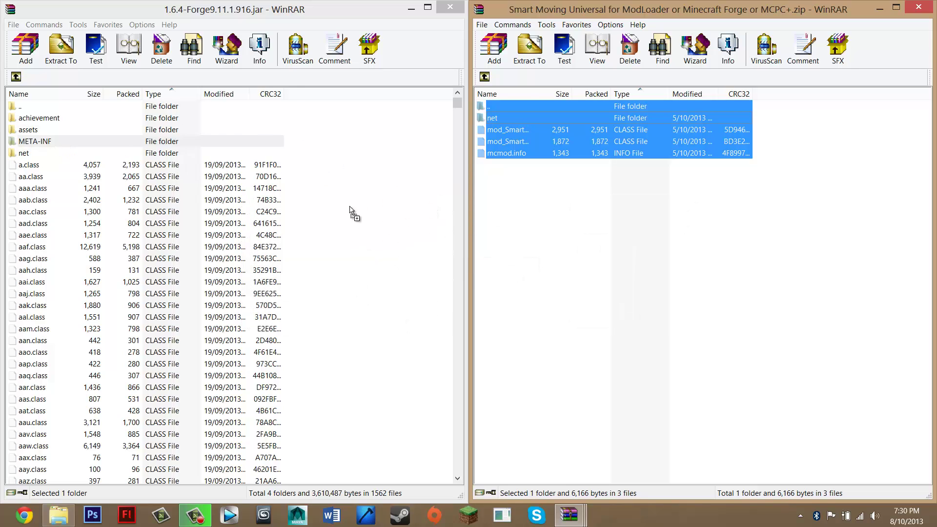
{"action": "mouse_move", "coordinate": [352, 212]}
{"action": "left_mouse_down"}
{"action": "mouse_move", "coordinate": [379, 230]}
{"action": "mouse_move", "coordinate": [355, 209]}
{"action": "left_mouse_up"}
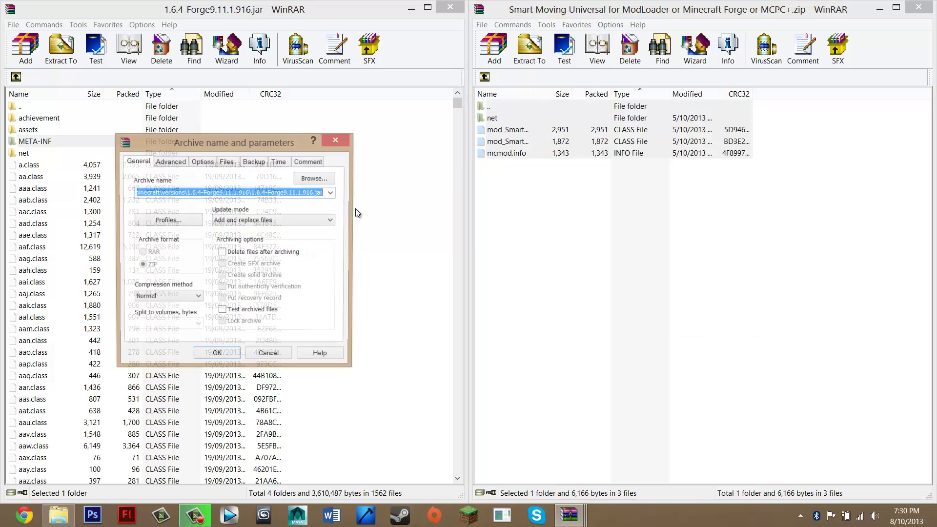
{"action": "left_click", "coordinate": [204, 360]}
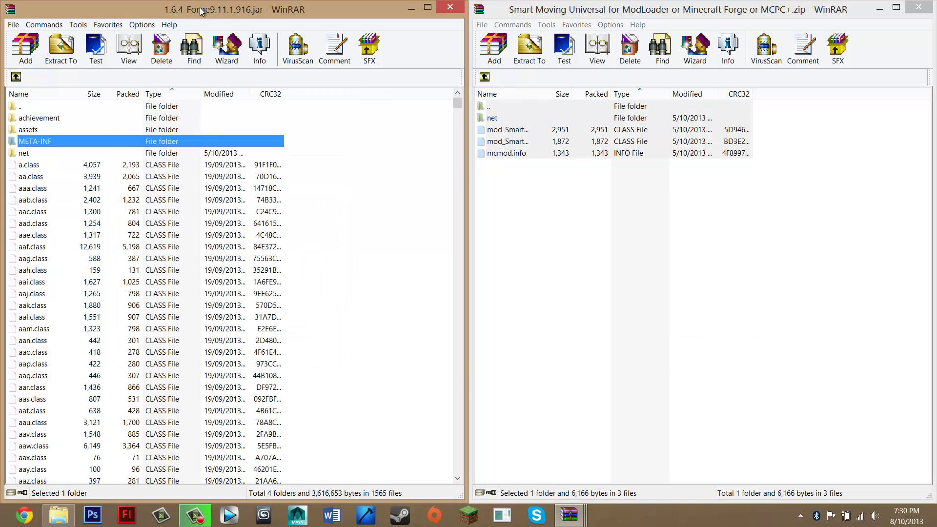
Step: Close the Forge jar archive and both Smart Moving archive windows
{"action": "left_click_drag", "start_coordinate": [200, 7], "coordinate": [296, 106]}
{"action": "left_click", "coordinate": [546, 106]}
{"action": "left_click_drag", "start_coordinate": [534, 10], "coordinate": [527, 73]}
{"action": "left_click", "coordinate": [592, 75]}
{"action": "left_click_drag", "start_coordinate": [683, 9], "coordinate": [425, 79]}
{"action": "left_click", "coordinate": [590, 77]}
Step: Move the 1.6.4-Forge9.11.1.916 folder window off the desktop archives and close it
{"action": "left_click_drag", "start_coordinate": [249, 9], "coordinate": [330, 46]}
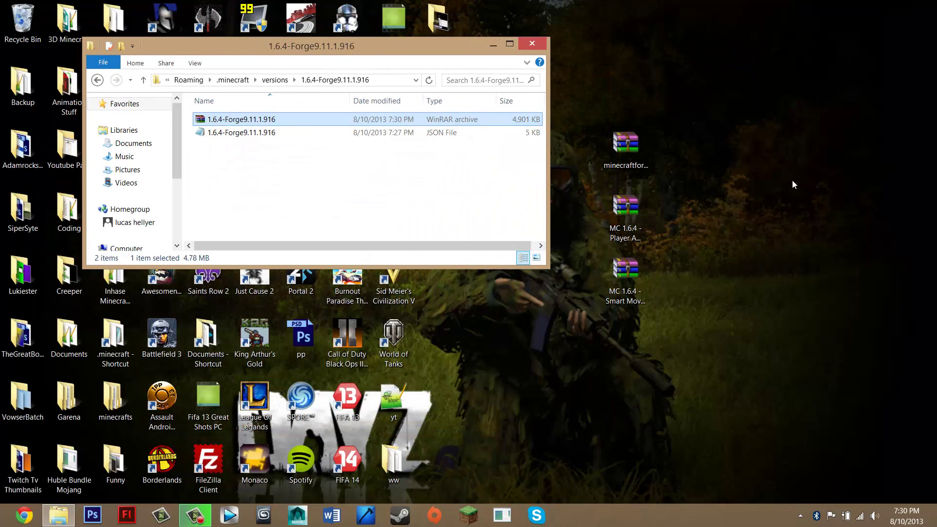
{"action": "left_click_drag", "start_coordinate": [691, 216], "coordinate": [543, 321]}
{"action": "left_click", "coordinate": [470, 26]}
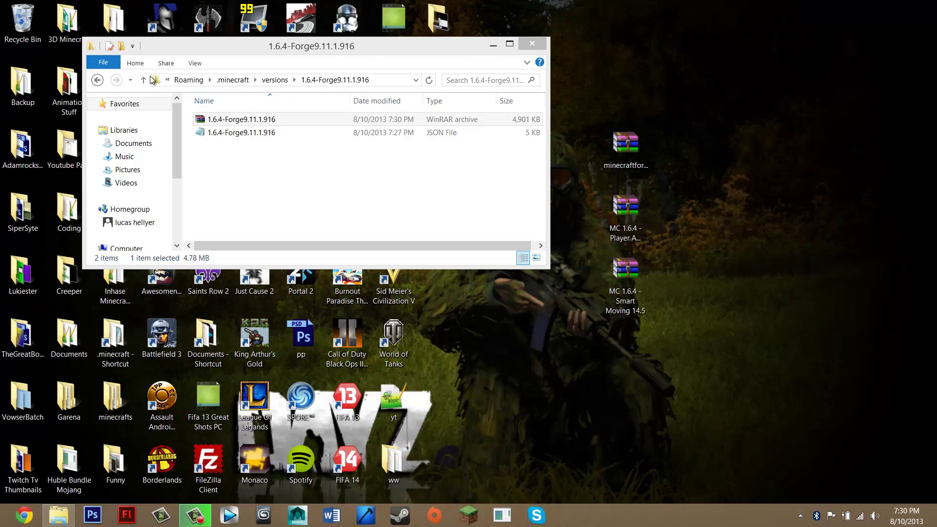
{"action": "left_click", "coordinate": [98, 84]}
{"action": "left_click", "coordinate": [532, 43]}
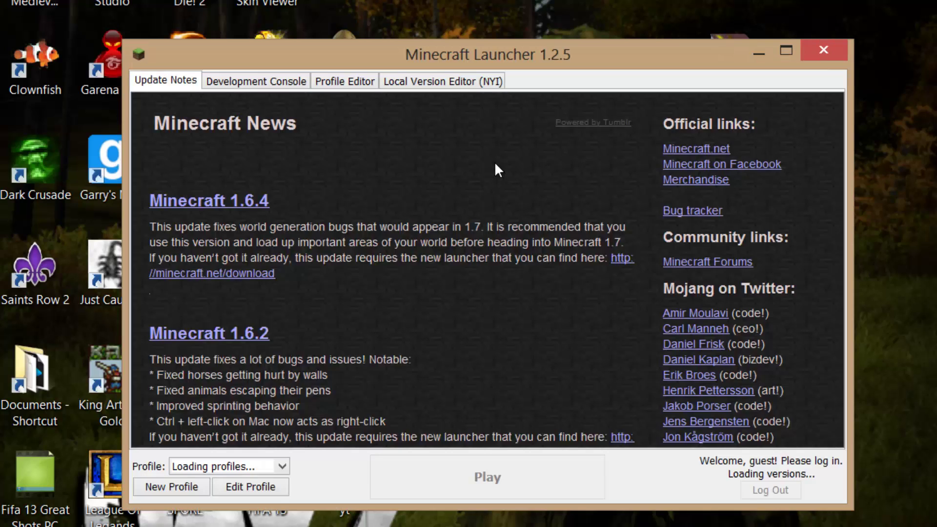
Step: Switch to the Minecraft Launcher and select the player's own non-Forge profile
{"action": "left_click", "coordinate": [222, 472]}
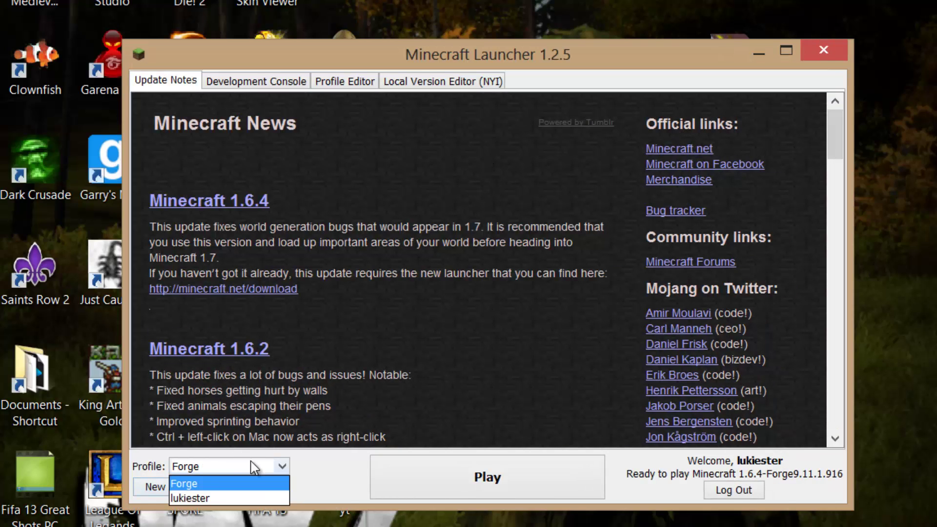
{"action": "left_click", "coordinate": [215, 492]}
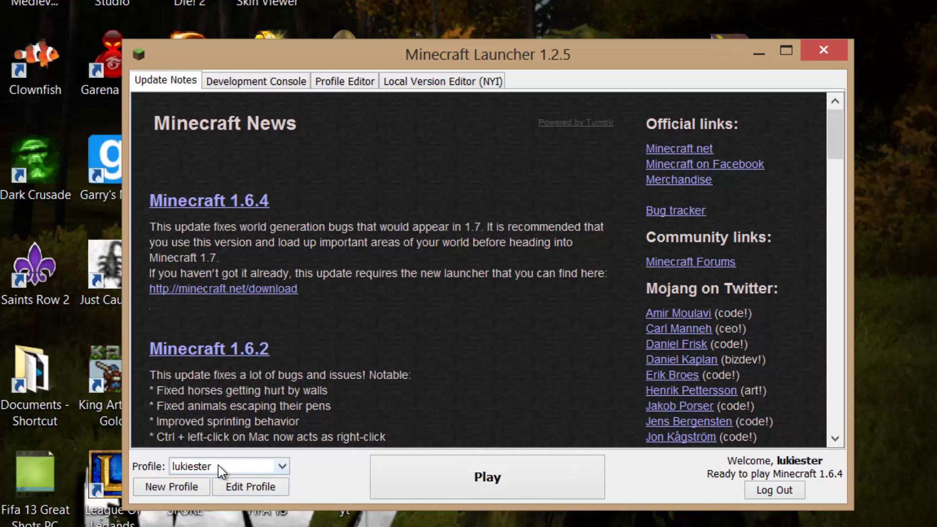
Step: Select the Forge profile in the launcher
{"action": "left_click", "coordinate": [218, 465]}
{"action": "left_click", "coordinate": [208, 498]}
{"action": "left_click_drag", "start_coordinate": [294, 201], "coordinate": [151, 203]}
{"action": "left_click", "coordinate": [296, 179]}
{"action": "left_click", "coordinate": [280, 469]}
{"action": "left_click", "coordinate": [249, 479]}
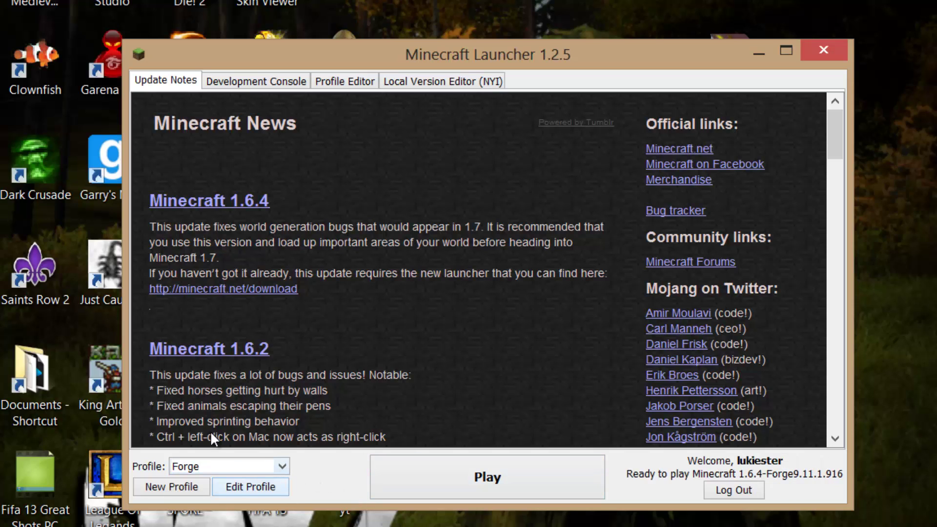
Step: Move the launcher window aside to uncover the three mod archives on the desktop
{"action": "left_click_drag", "start_coordinate": [290, 45], "coordinate": [290, 53]}
{"action": "left_click_drag", "start_coordinate": [230, 61], "coordinate": [114, 55]}
{"action": "left_click_drag", "start_coordinate": [931, 165], "coordinate": [738, 358]}
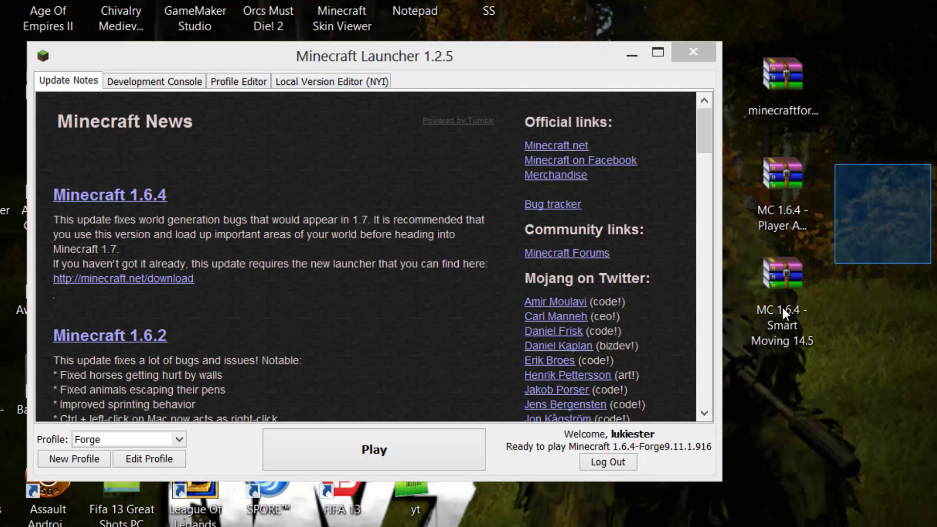
{"action": "left_click", "coordinate": [834, 471]}
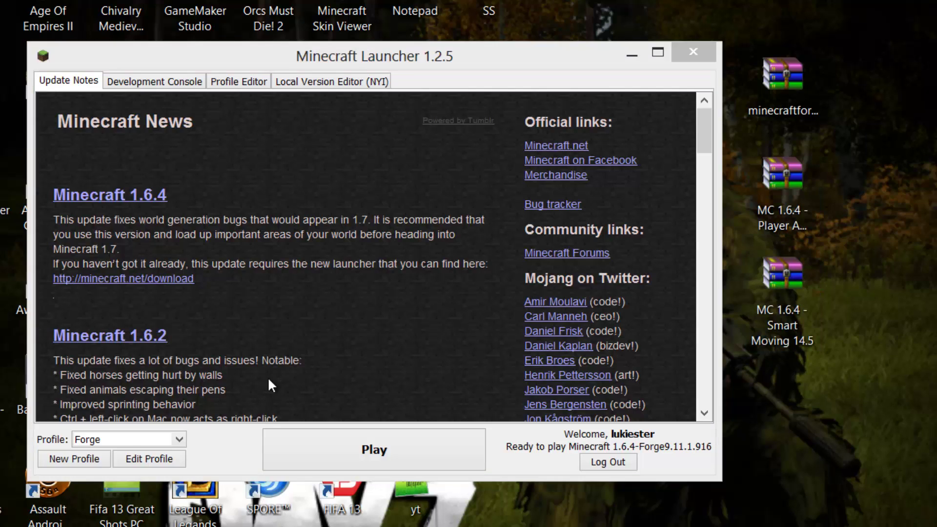
Step: Rename the Forge profile as SM and save the profile
{"action": "left_click", "coordinate": [162, 462]}
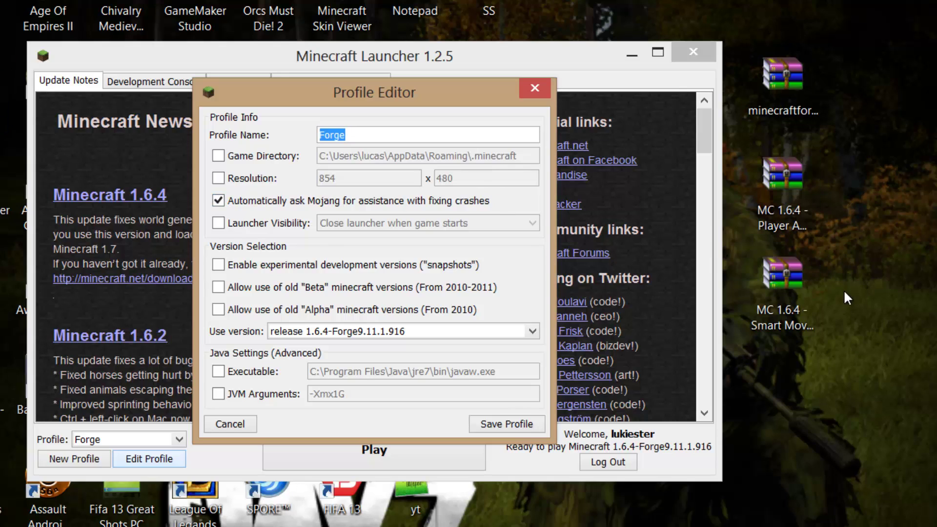
{"action": "type", "text": "SM"}
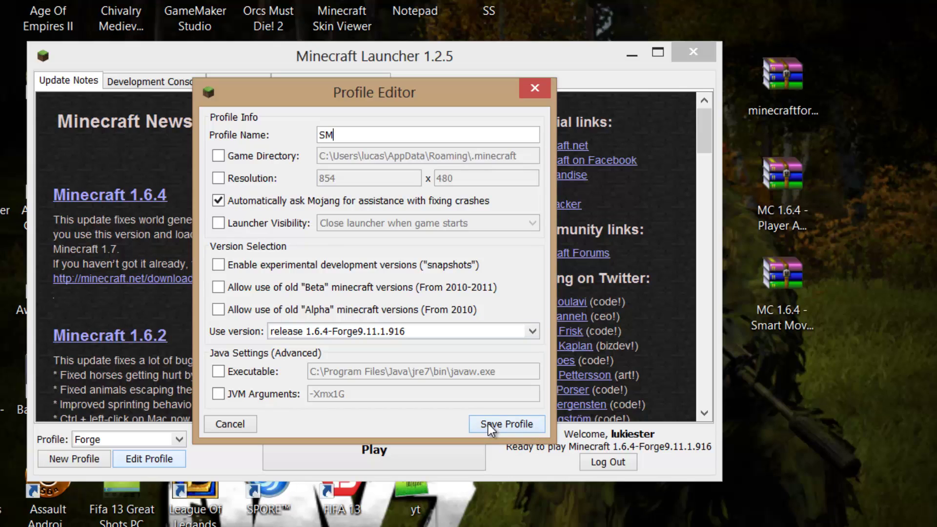
{"action": "left_click", "coordinate": [509, 424]}
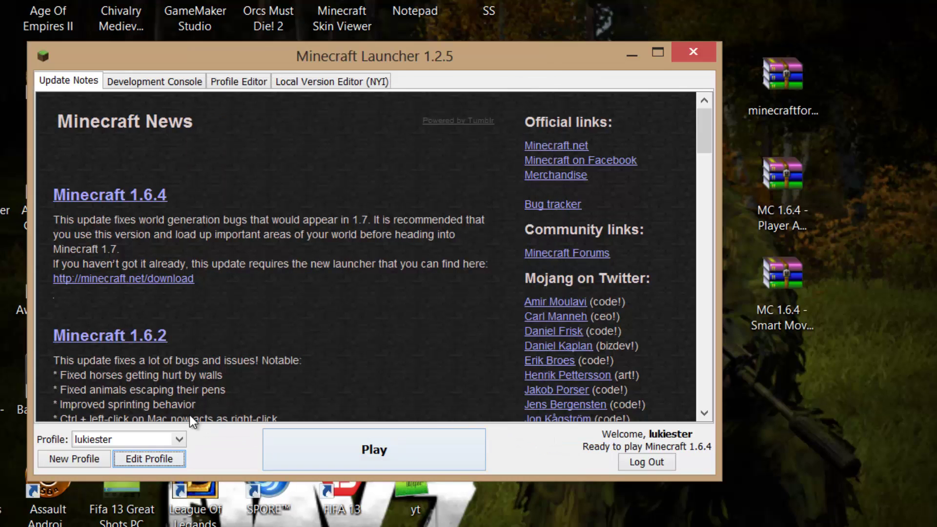
Step: Select the SM profile and launch Minecraft with it
{"action": "left_click", "coordinate": [179, 440]}
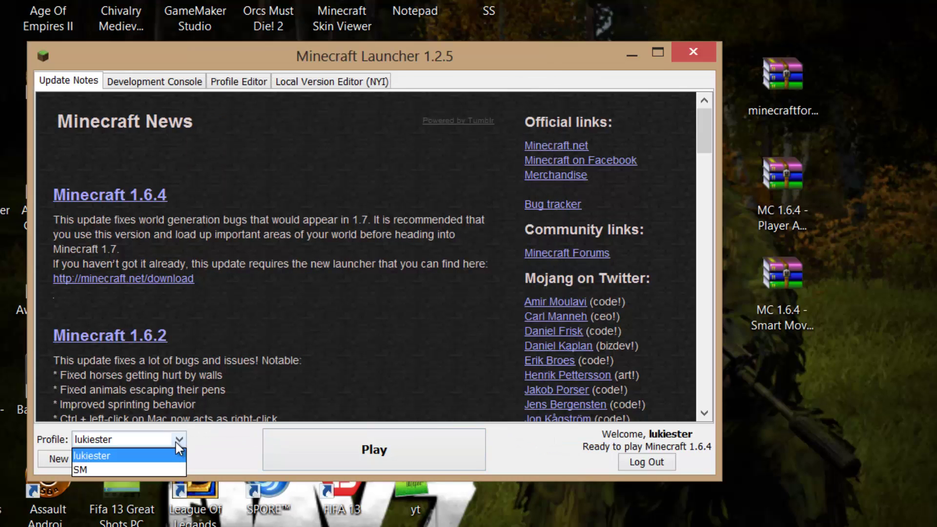
{"action": "left_click", "coordinate": [147, 438]}
{"action": "left_click", "coordinate": [125, 437]}
{"action": "left_click", "coordinate": [83, 469]}
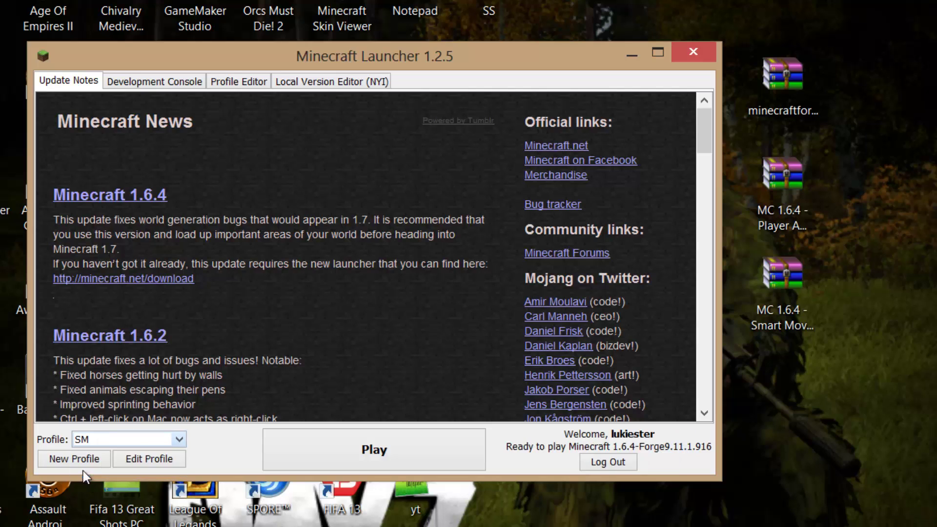
{"action": "left_click", "coordinate": [332, 451]}
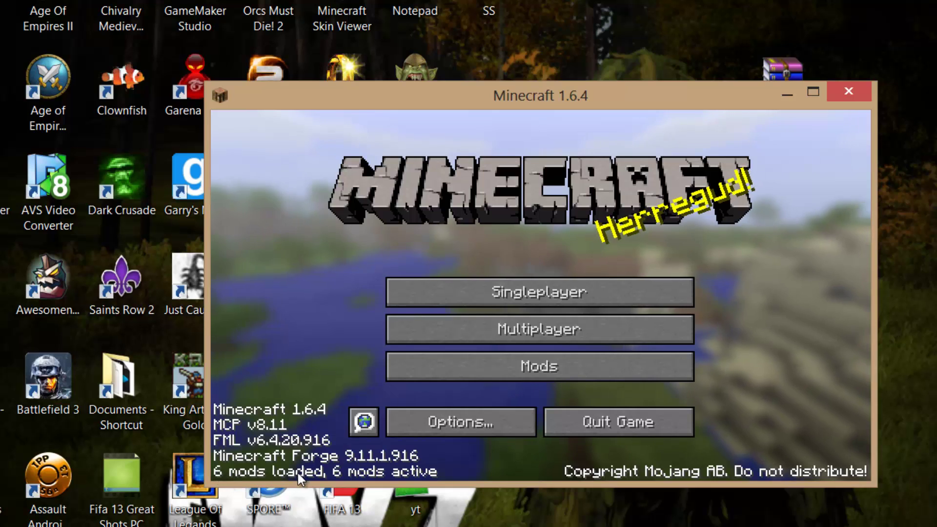
Step: Move the Minecraft window clear of the desktop archives and look through the game's list of installed mods
{"action": "left_click_drag", "start_coordinate": [603, 102], "coordinate": [429, 57]}
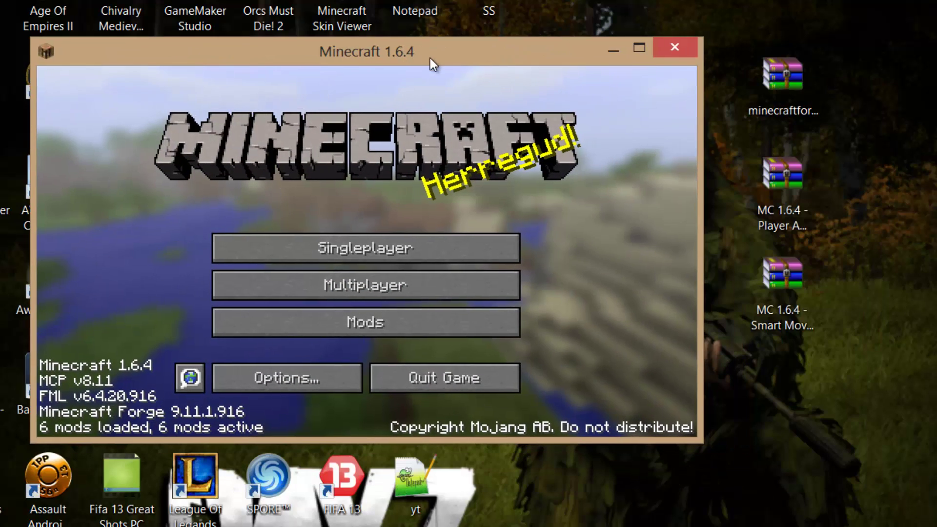
{"action": "left_click", "coordinate": [783, 293]}
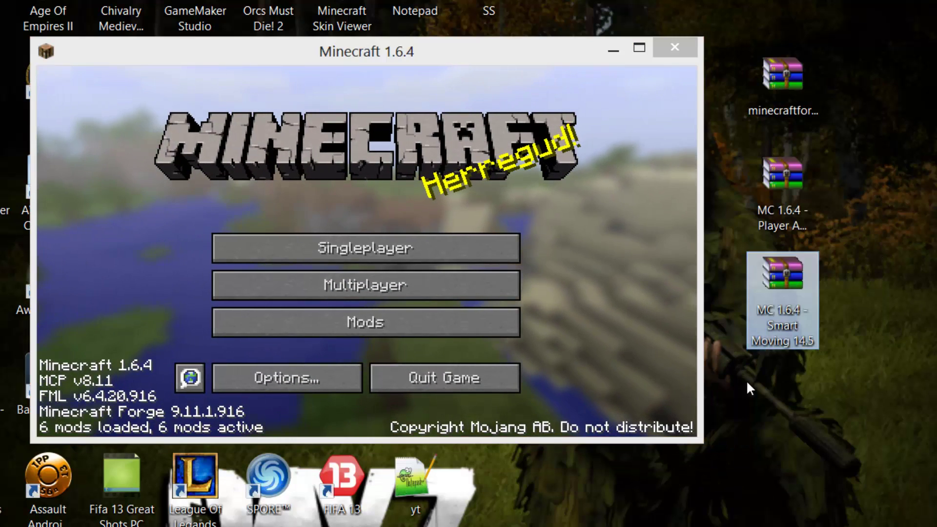
{"action": "left_click", "coordinate": [359, 323]}
{"action": "left_click", "coordinate": [117, 151]}
{"action": "scroll", "coordinate": [141, 234], "scroll_direction": "down", "scroll_amount": 3}
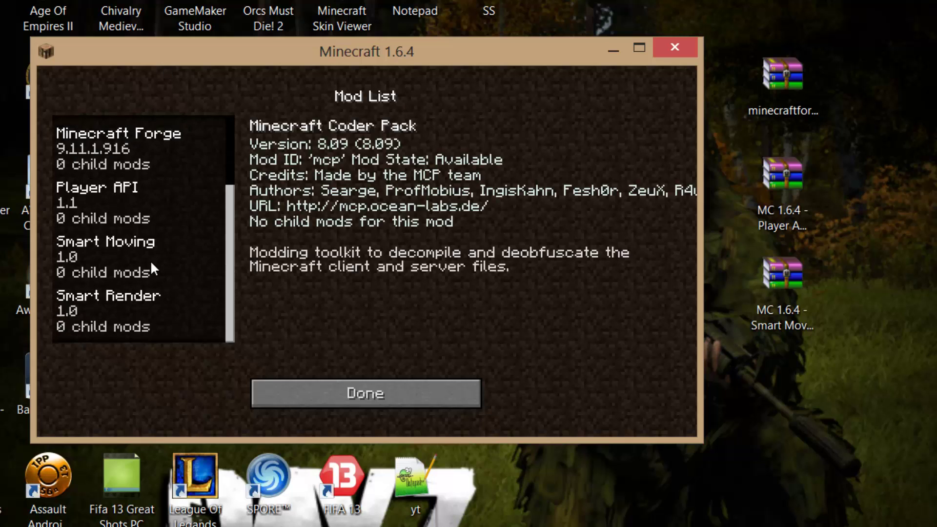
{"action": "scroll", "coordinate": [150, 259], "scroll_direction": "up", "scroll_amount": 3}
Step: View the details of Forge Mod Loader, Minecraft Forge, Player API, Smart Moving and Smart Render, and return to the title screen
{"action": "left_click", "coordinate": [74, 198]}
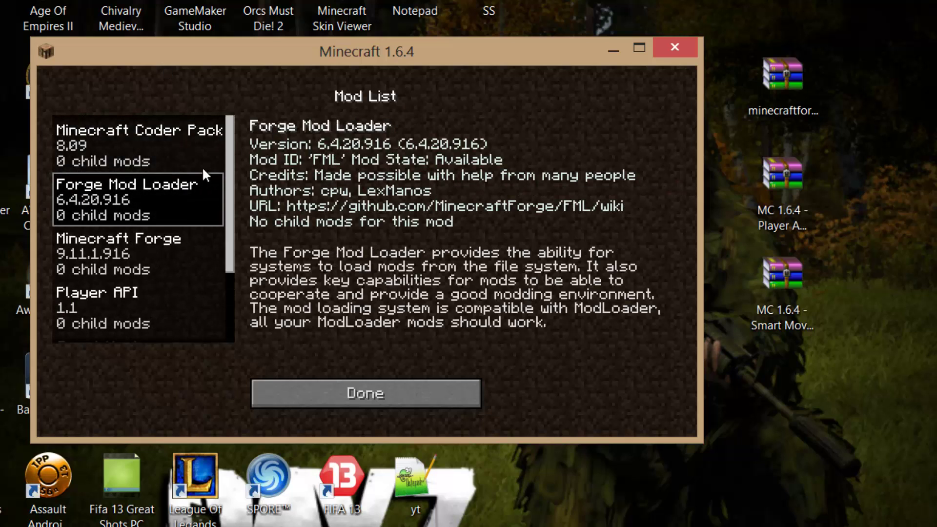
{"action": "left_click", "coordinate": [96, 254]}
{"action": "scroll", "coordinate": [135, 259], "scroll_direction": "down", "scroll_amount": 1}
{"action": "left_click", "coordinate": [133, 268]}
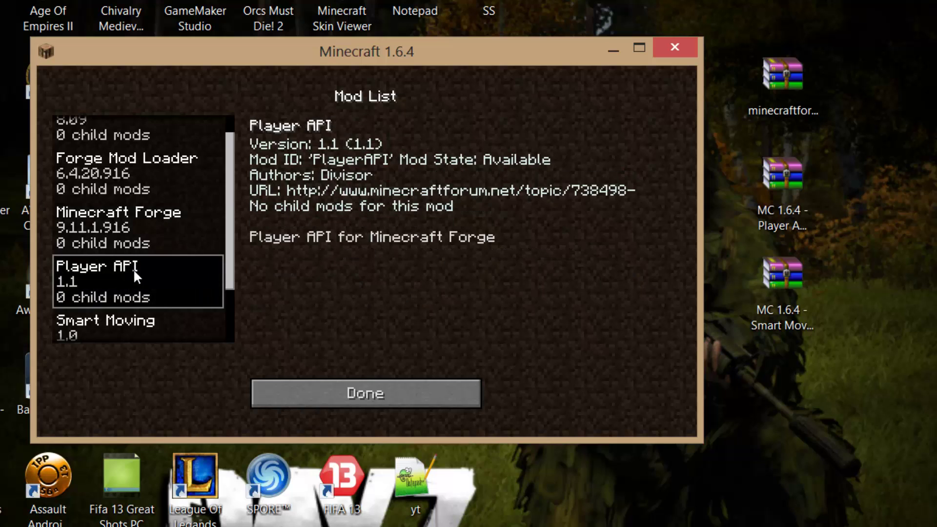
{"action": "scroll", "coordinate": [133, 274], "scroll_direction": "down", "scroll_amount": 2}
{"action": "left_click", "coordinate": [133, 274]}
{"action": "scroll", "coordinate": [126, 276], "scroll_direction": "down", "scroll_amount": 1}
{"action": "left_click", "coordinate": [100, 323]}
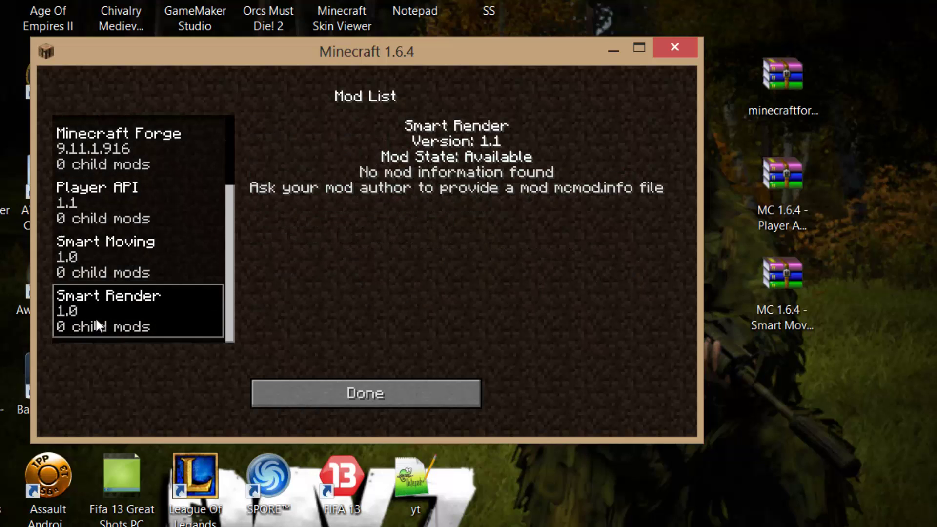
{"action": "left_click", "coordinate": [283, 394]}
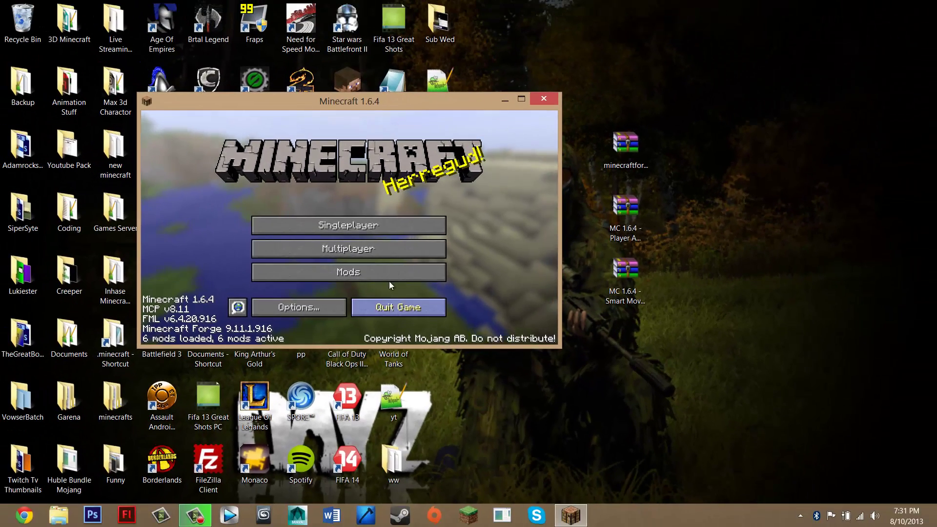
Step: Quit the Minecraft game and return to the desktop
{"action": "left_click", "coordinate": [398, 379]}
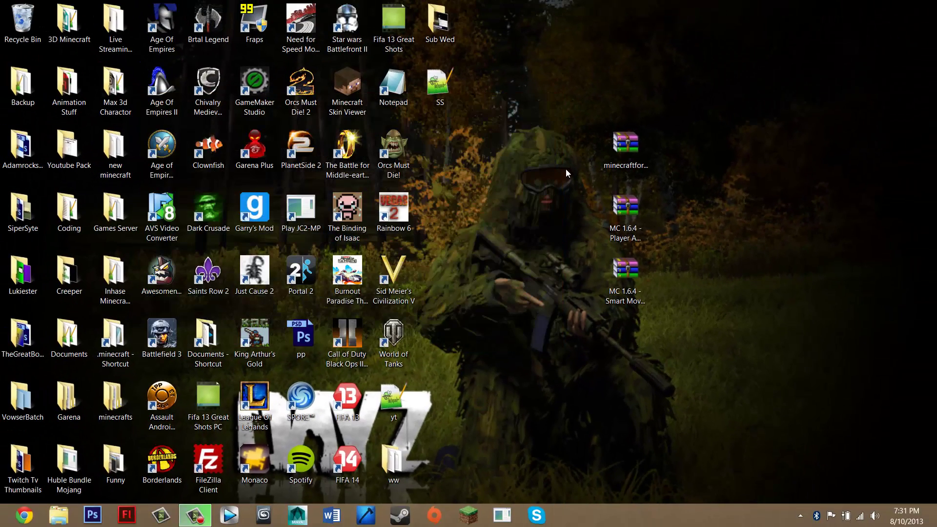
{"action": "left_click_drag", "start_coordinate": [746, 103], "coordinate": [587, 229]}
{"action": "left_click", "coordinate": [590, 223]}
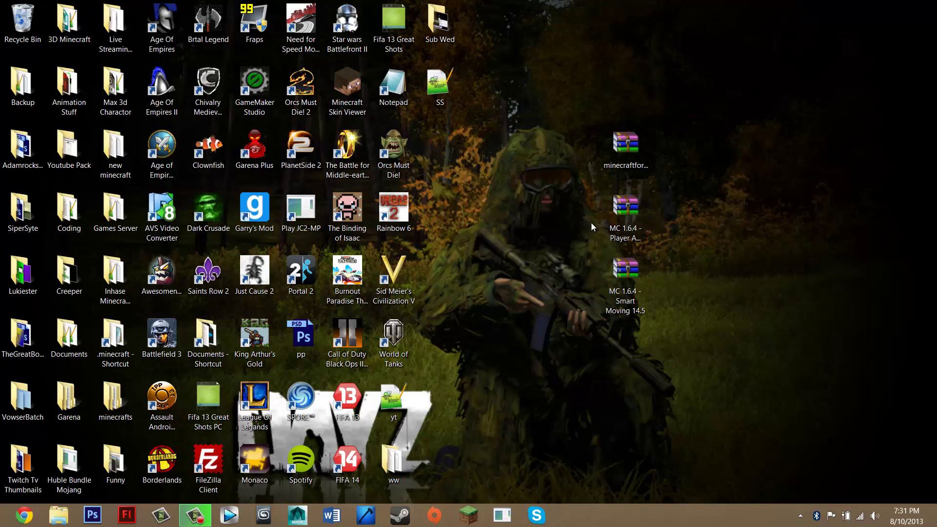